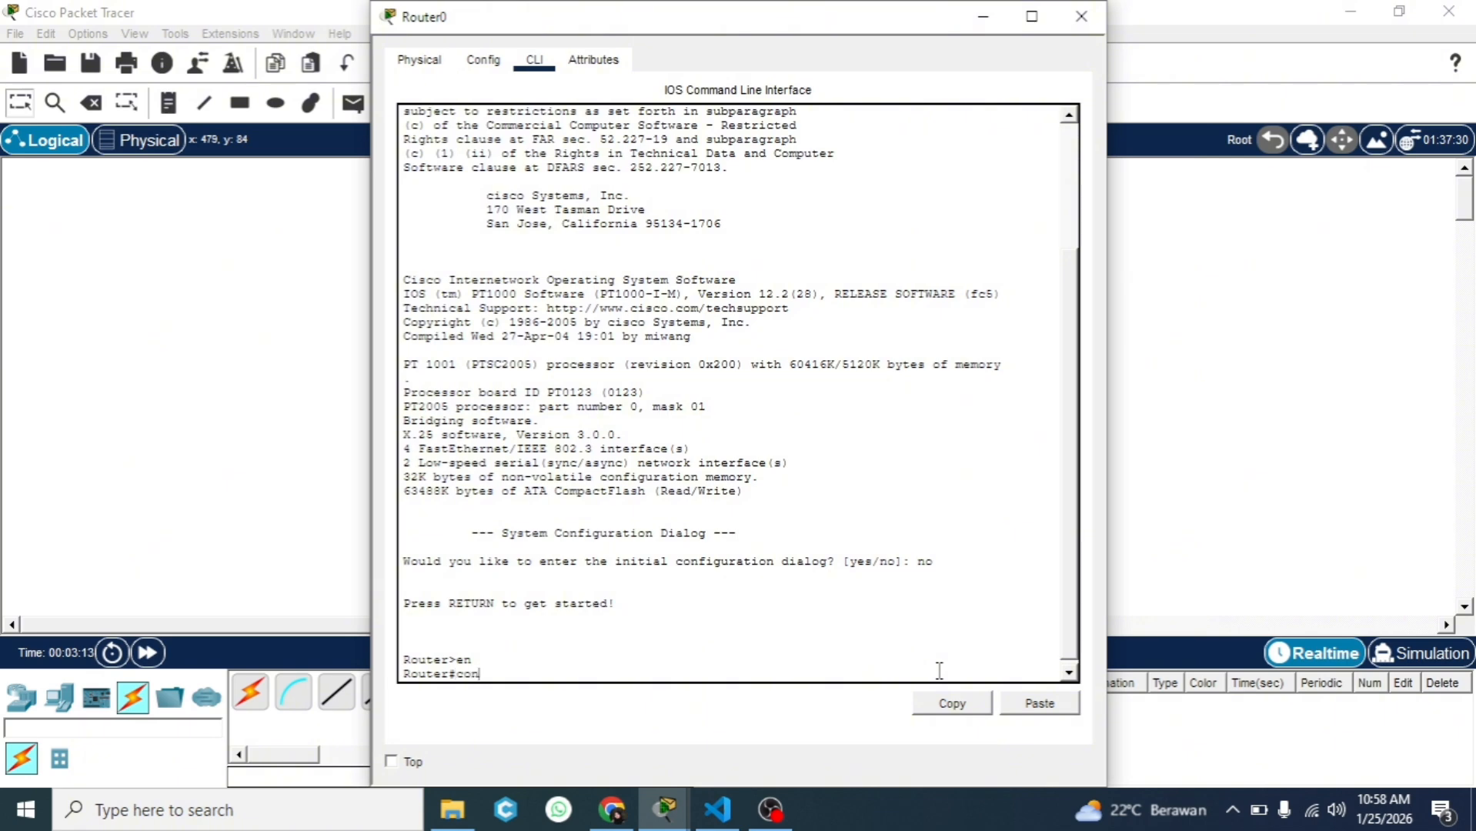
Enter Router0's global configuration mode and assign interface se2/0 the address 10.10.10.1 with mask 255.255.255.252, consulting the exam PDF's topology
key("Return")
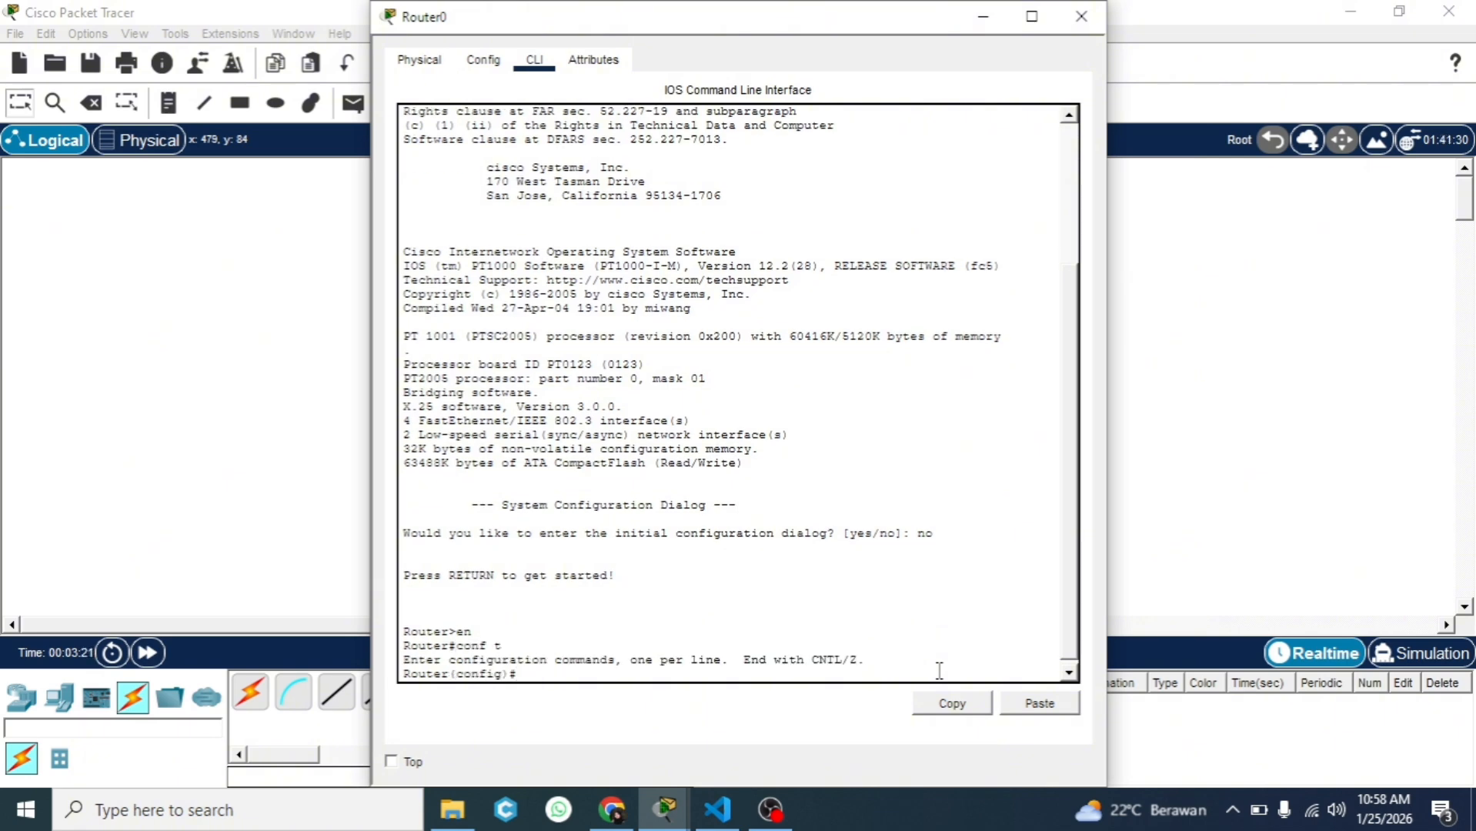
type("int se2/0")
key("Return")
type("ip add 192.")
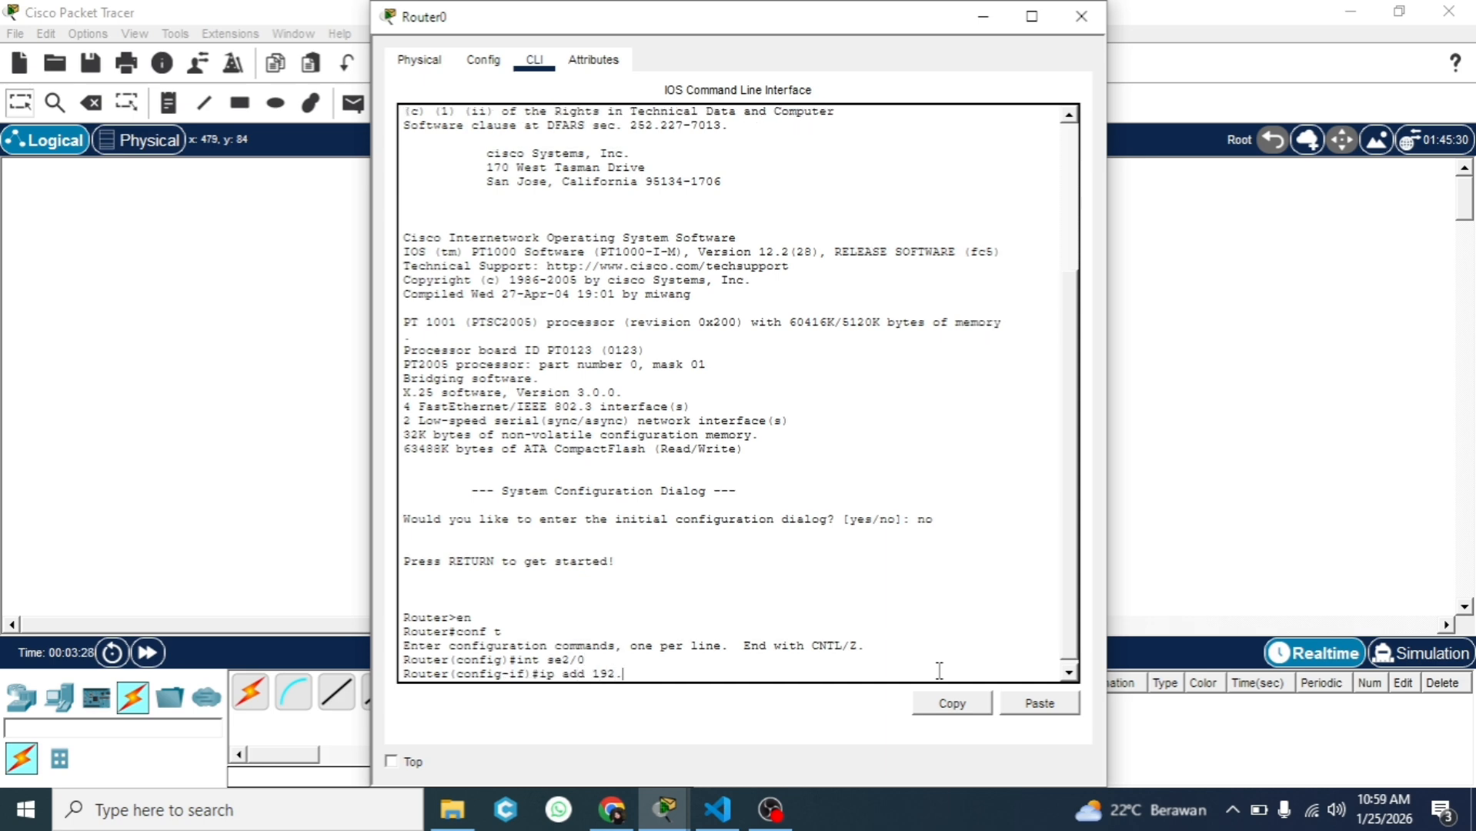
key("BackSpace")
key("BackSpace")
key("BackSpace")
type("10.10")
key("alt+Tab")
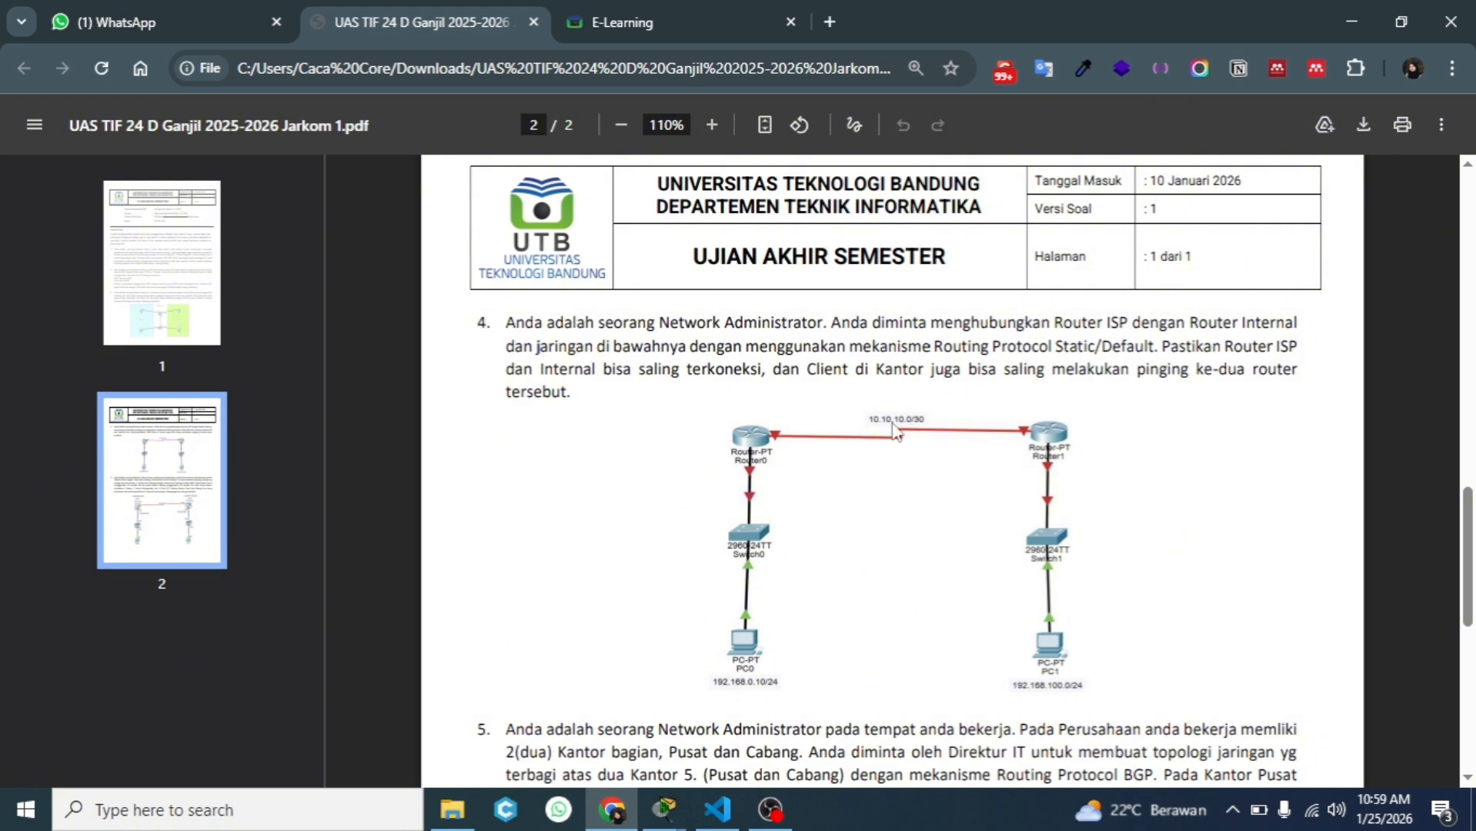
left_click(666, 809)
left_click(641, 727)
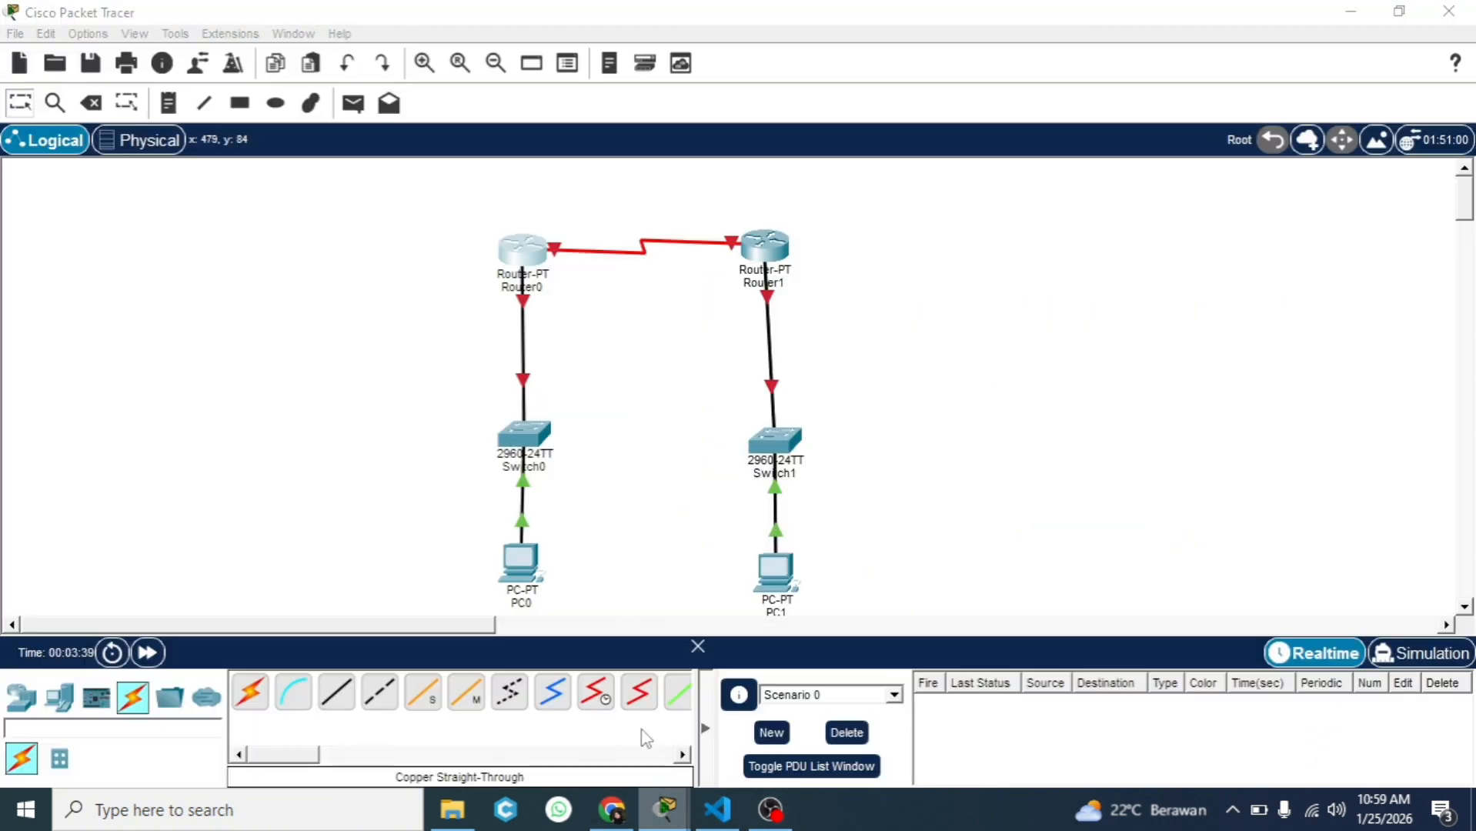
left_click(668, 806)
left_click(740, 712)
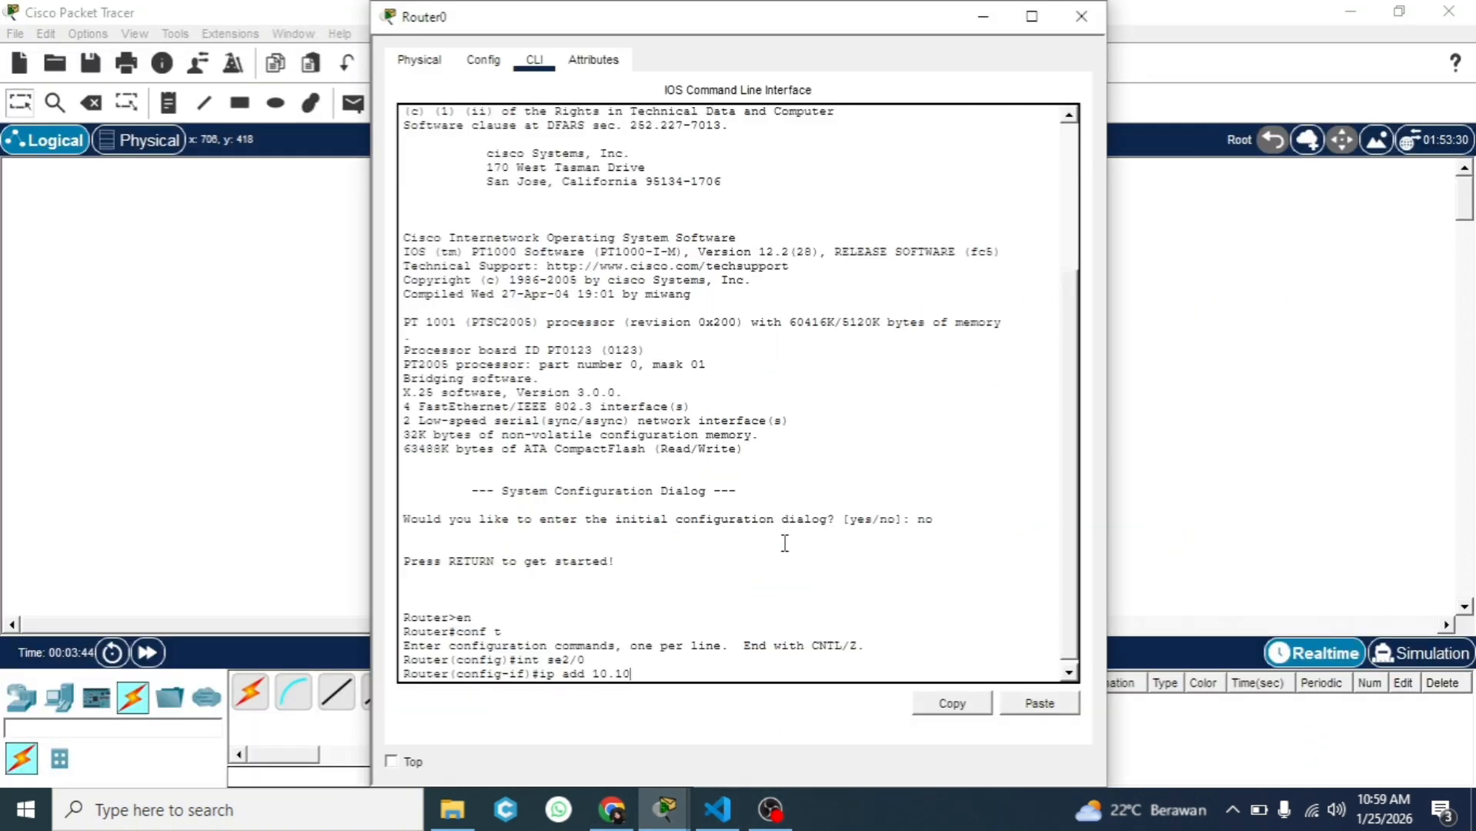
type(".10.1")
type("255.255.255.252")
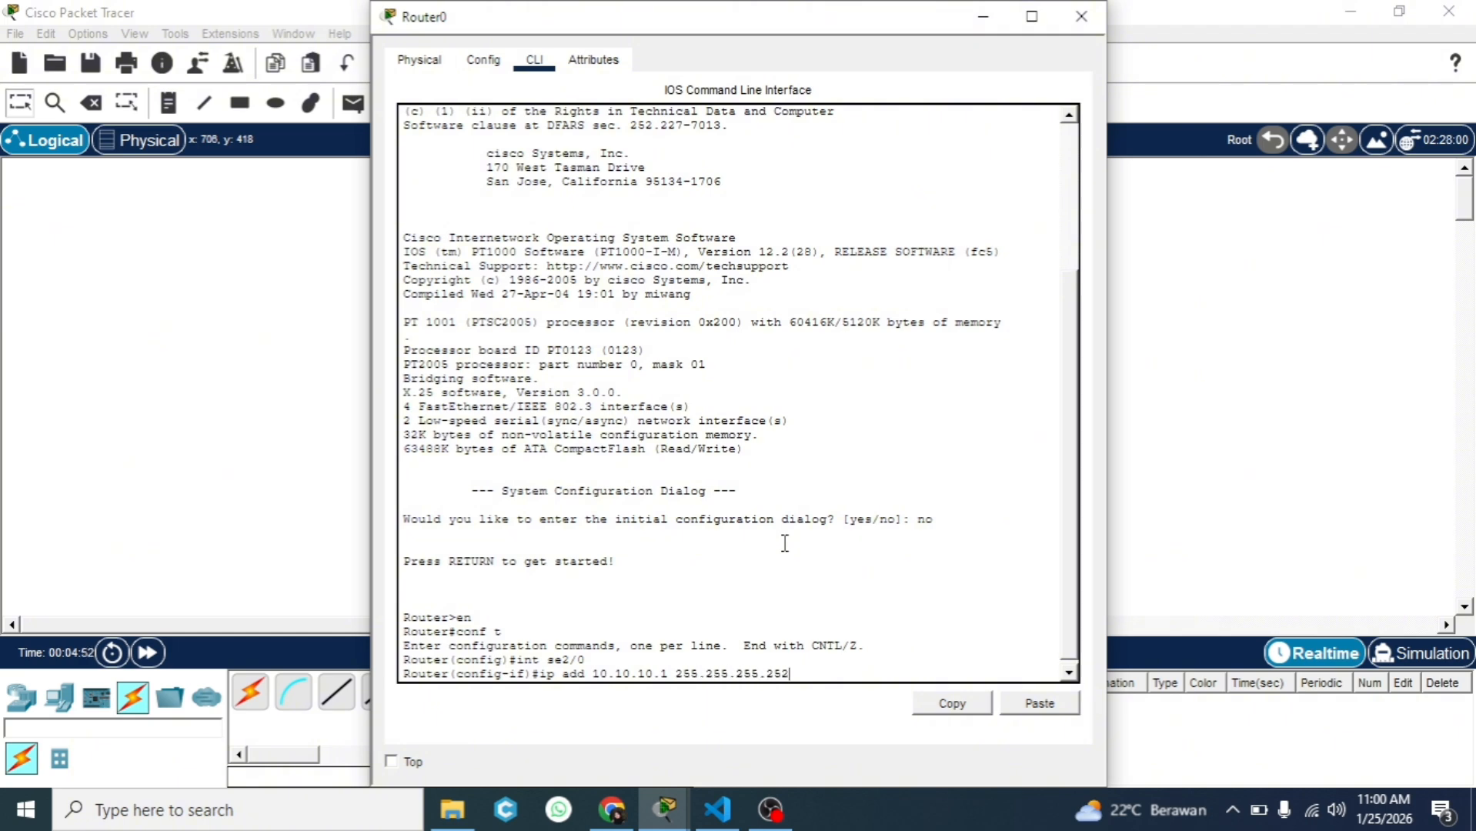
key("Return")
Set the clock rate to 64000 on Router0's se2/0, enable the interface and return to global configuration mode
type("no shut")
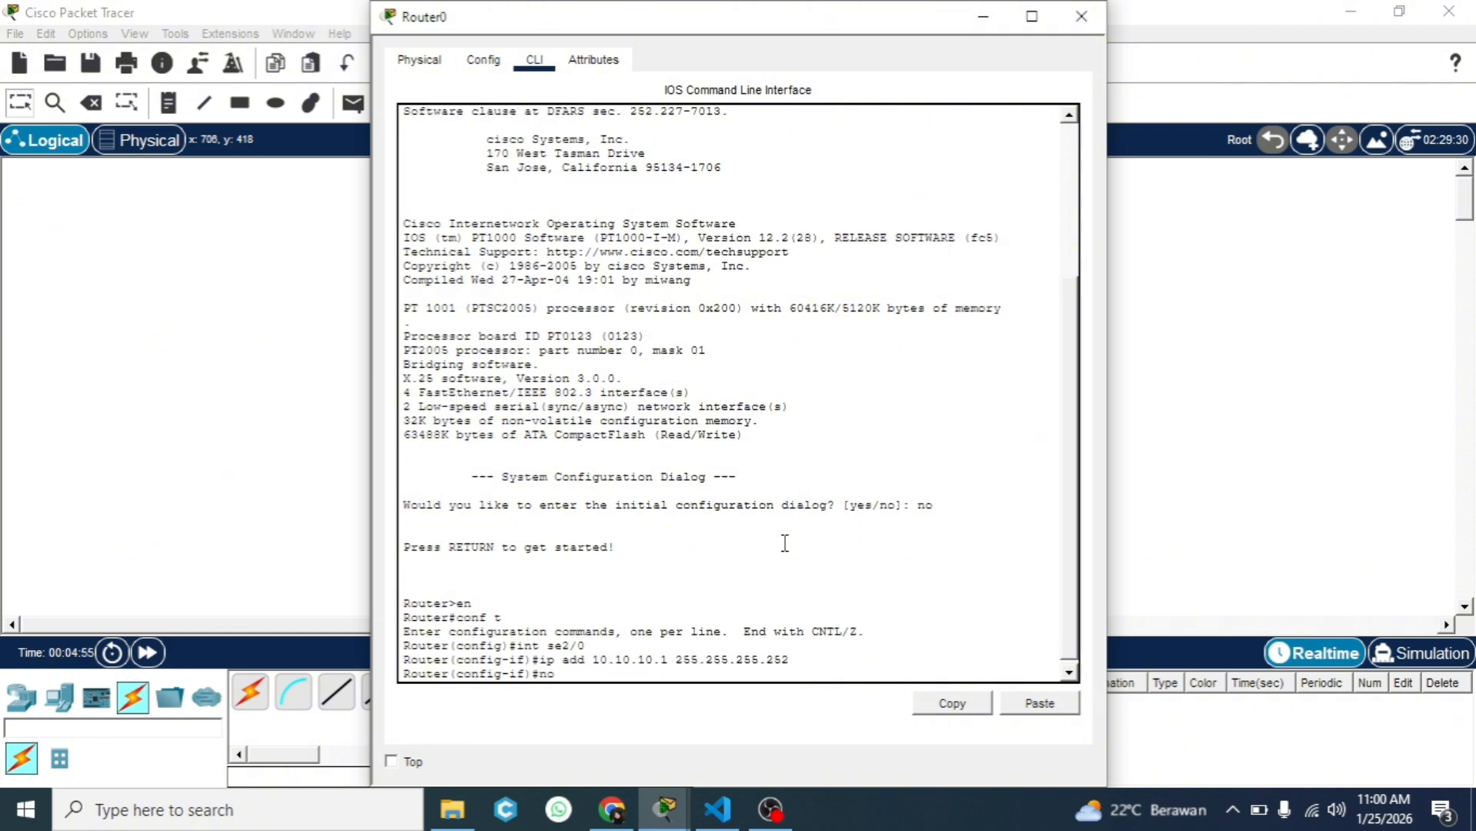
key("BackSpace")
key("BackSpace")
key("BackSpace")
key("BackSpace")
key("BackSpace")
key("BackSpace")
key("BackSpace")
type("clock rate 64000")
key("Return")
type("no shut")
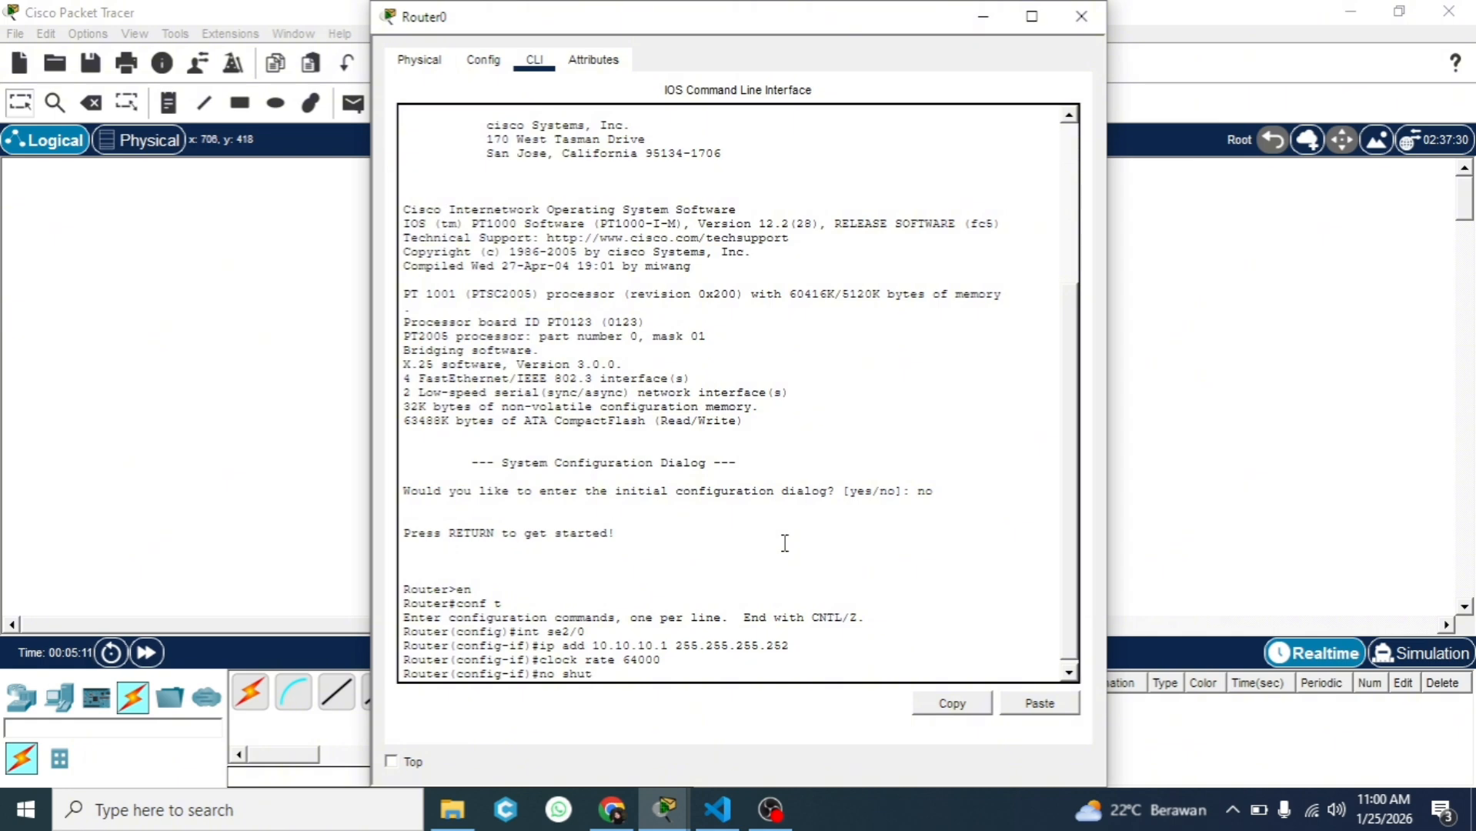
key("Return")
type("er(config-if)#e")
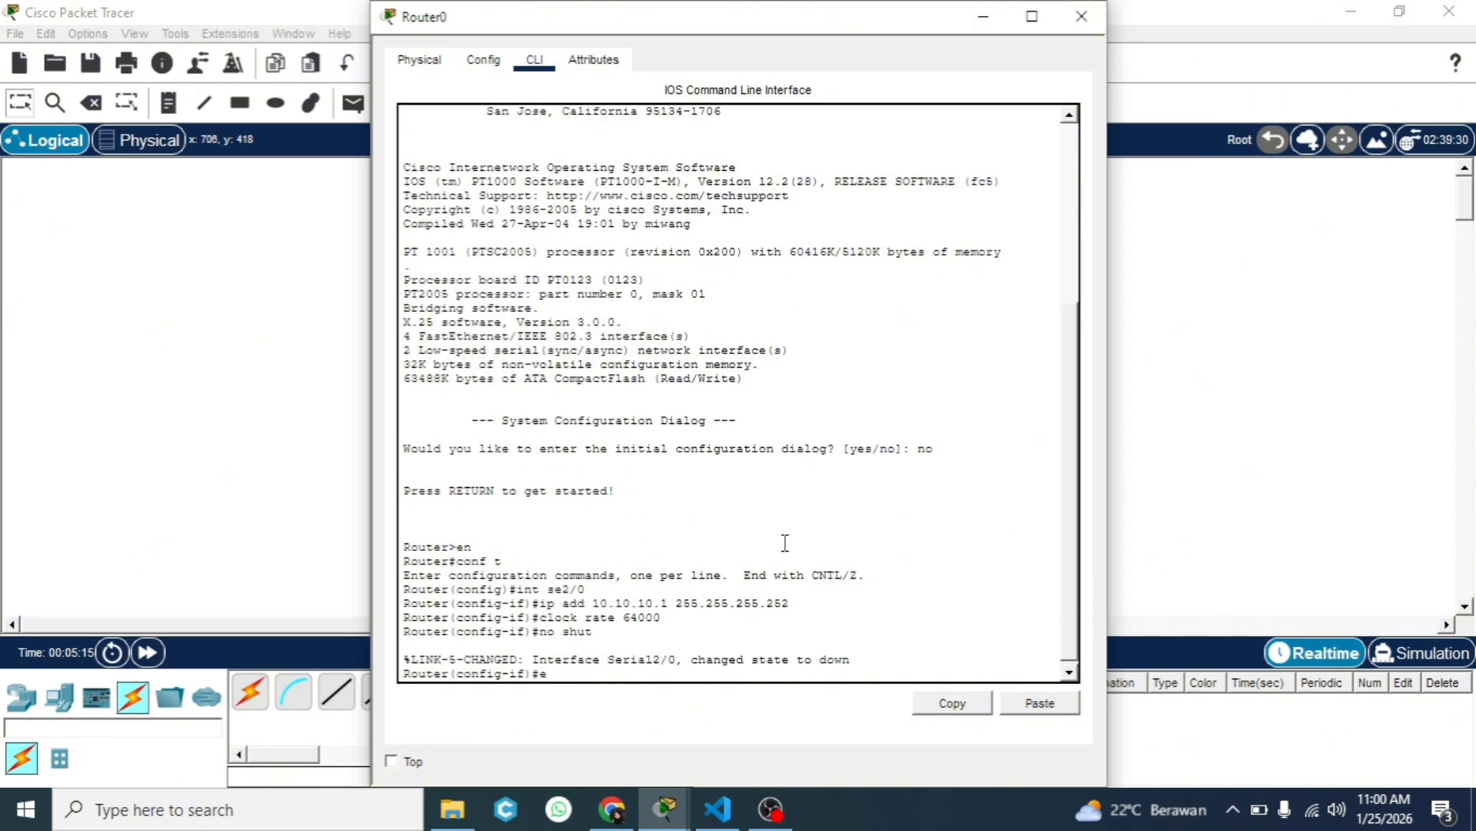
type("x")
key("Return")
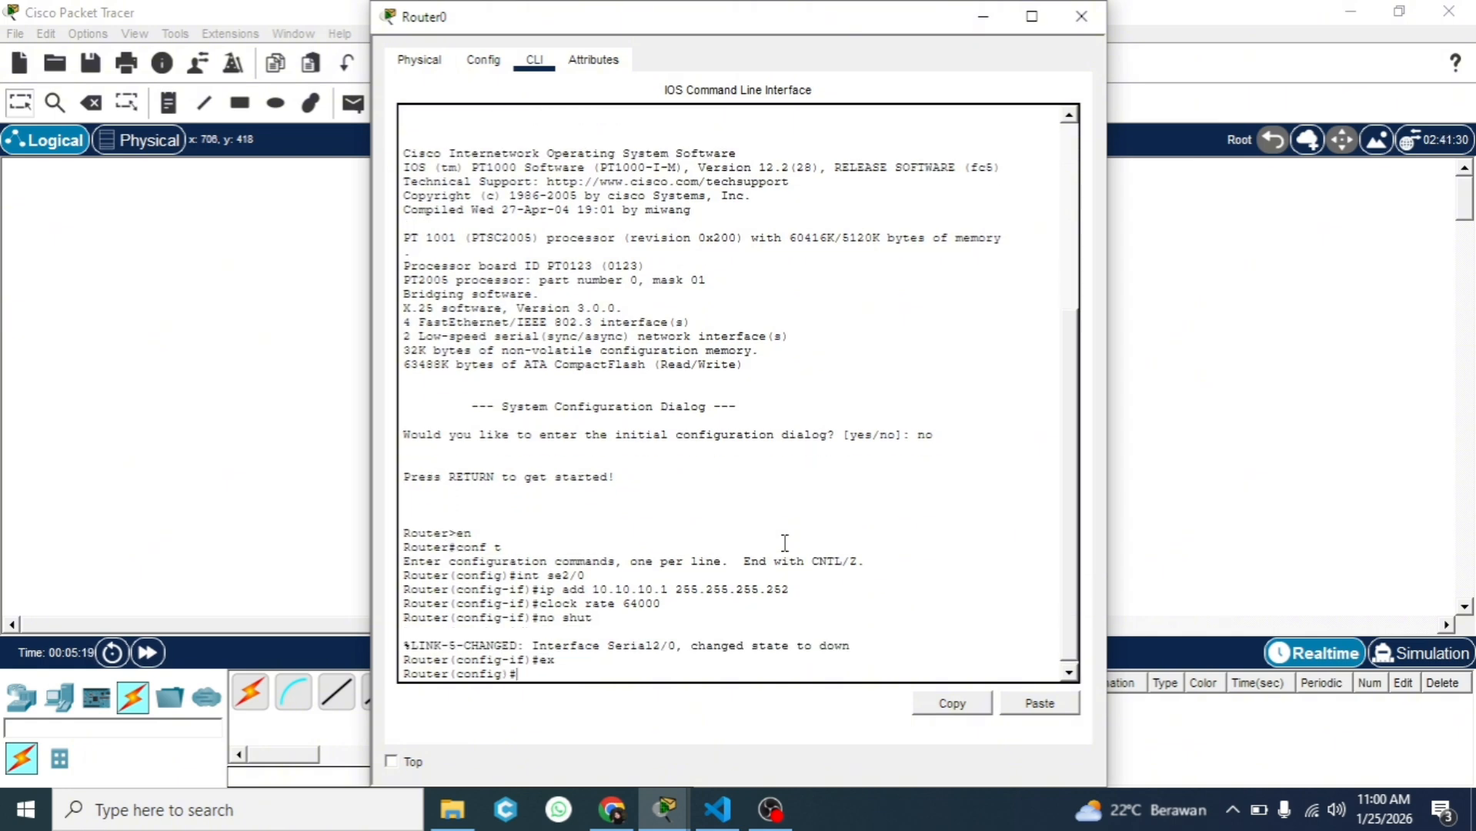
Configure Router0's fa0/0 with address 192.168.0.1 and mask 255.255.255.0, enable it and return to global configuration mode
type("int fa0/0")
key("Return")
type("ip add")
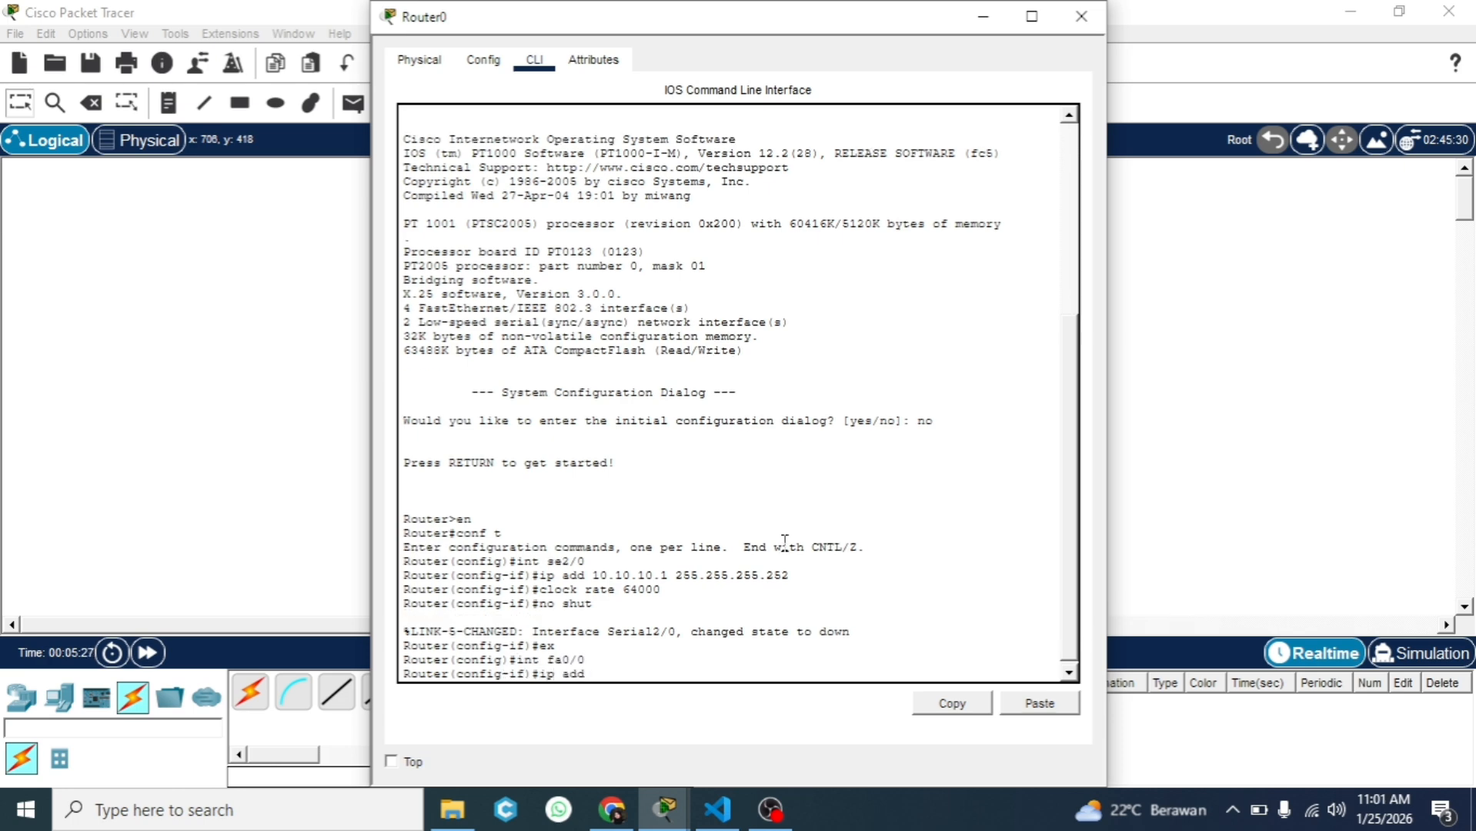
type(" 192.168.0.1 255.255.255.0")
key("Return")
type("no shut")
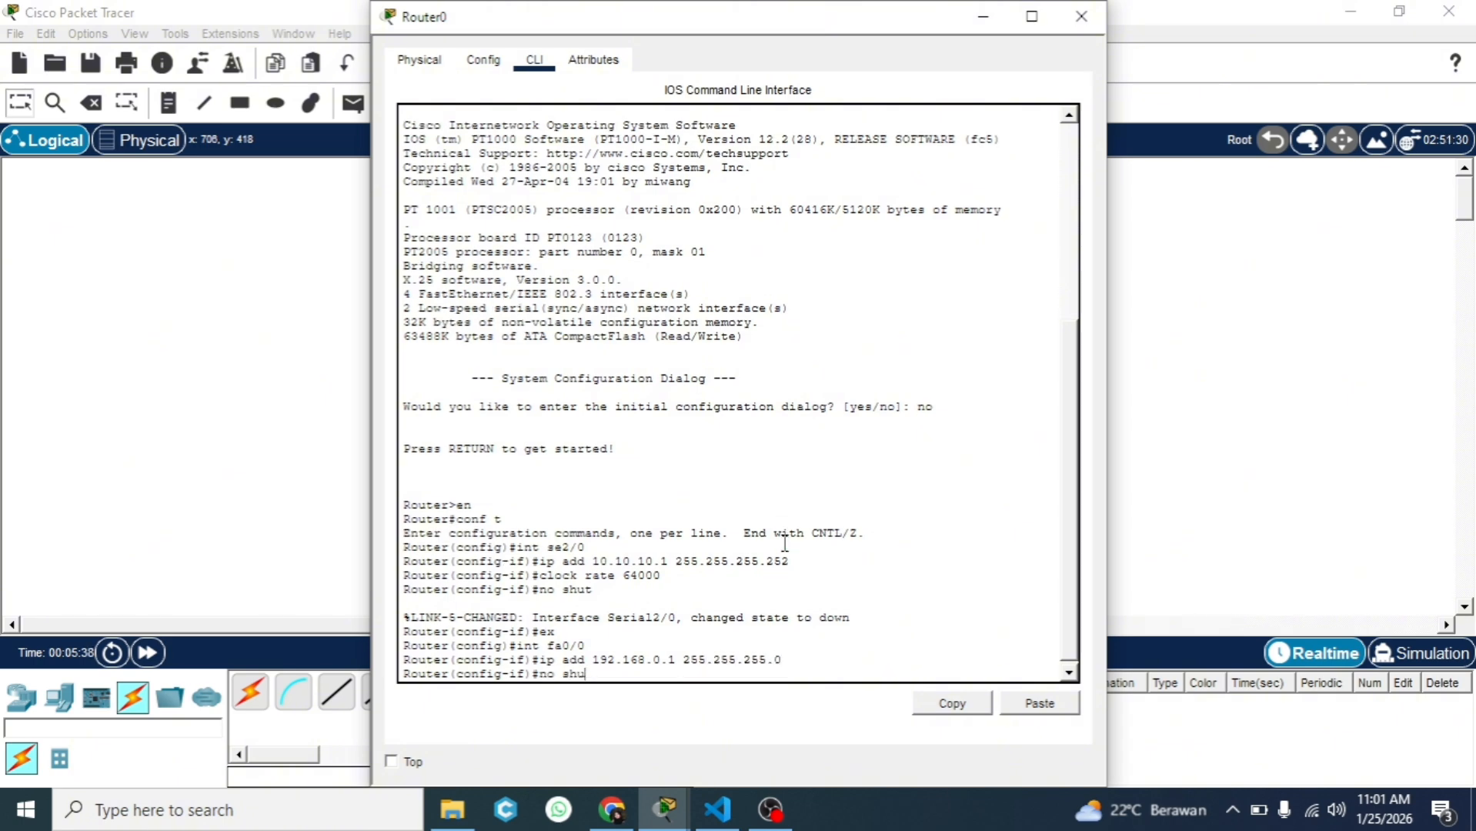
key("Return")
type("ex")
key("Return")
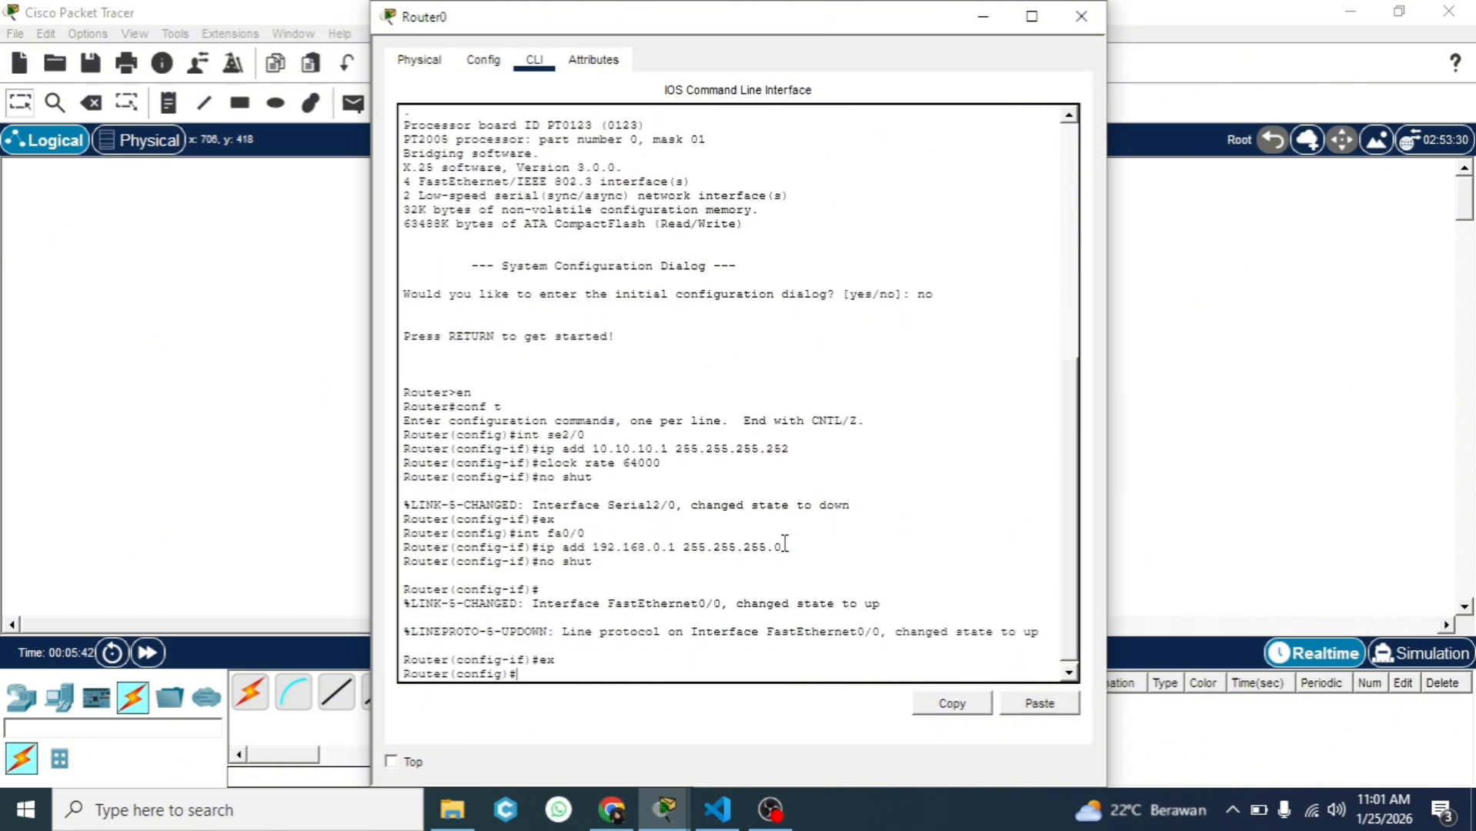
type("ip route 0.0.0.0 0.0.0.0")
key("BackSpace")
key("BackSpace")
key("BackSpace")
key("BackSpace")
key("BackSpace")
key("BackSpace")
key("BackSpace")
key("BackSpace")
key("BackSpace")
key("BackSpace")
key("BackSpace")
key("BackSpace")
key("BackSpace")
key("BackSpace")
key("BackSpace")
key("BackSpace")
key("BackSpace")
key("BackSpace")
key("BackSpace")
key("BackSpace")
Switch to Router1's command line, decline the initial configuration dialog and enter global configuration mode
left_click(1082, 16)
left_click(791, 263)
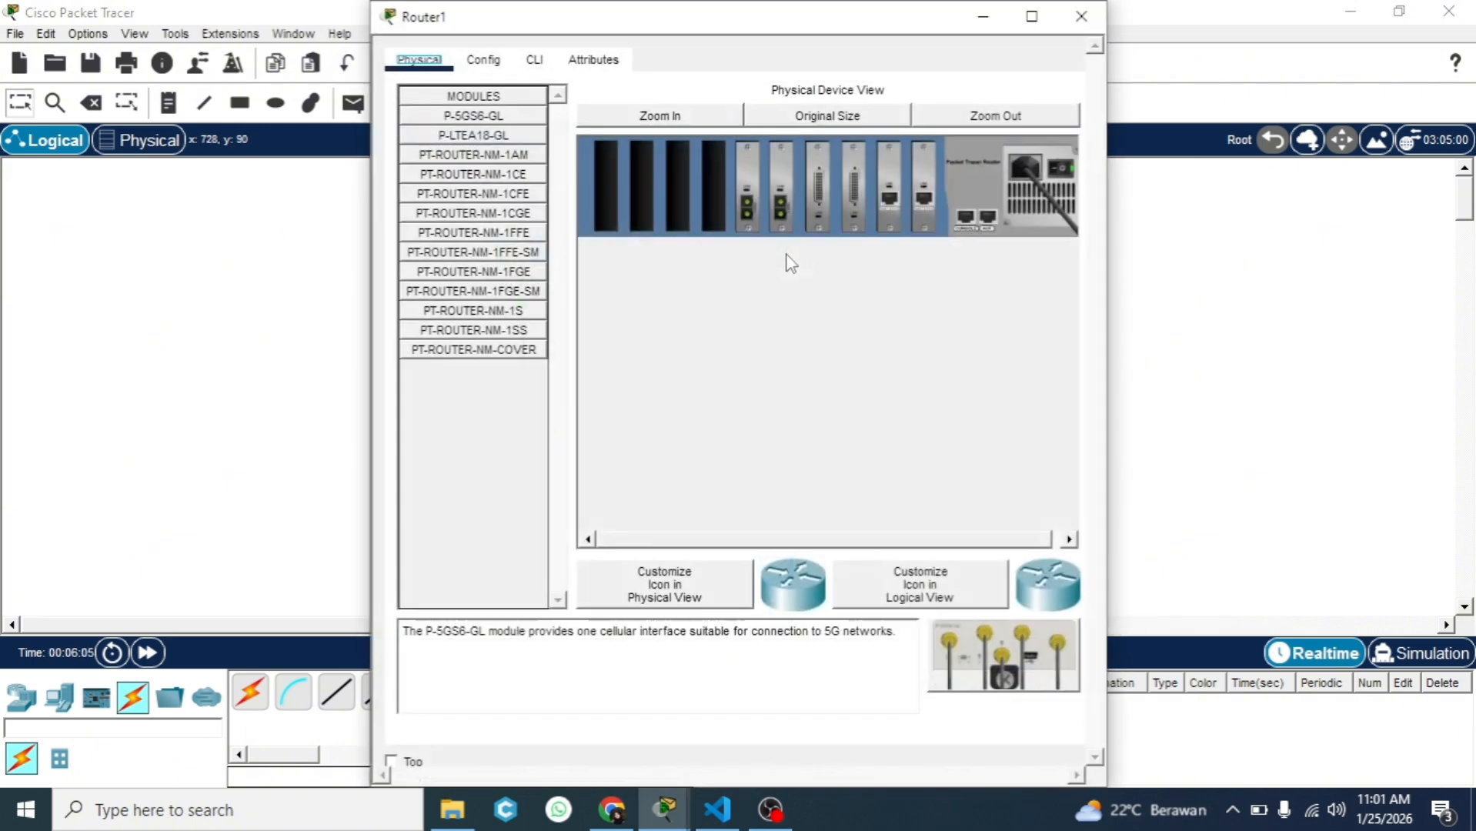
left_click(535, 59)
type("no")
key("Return")
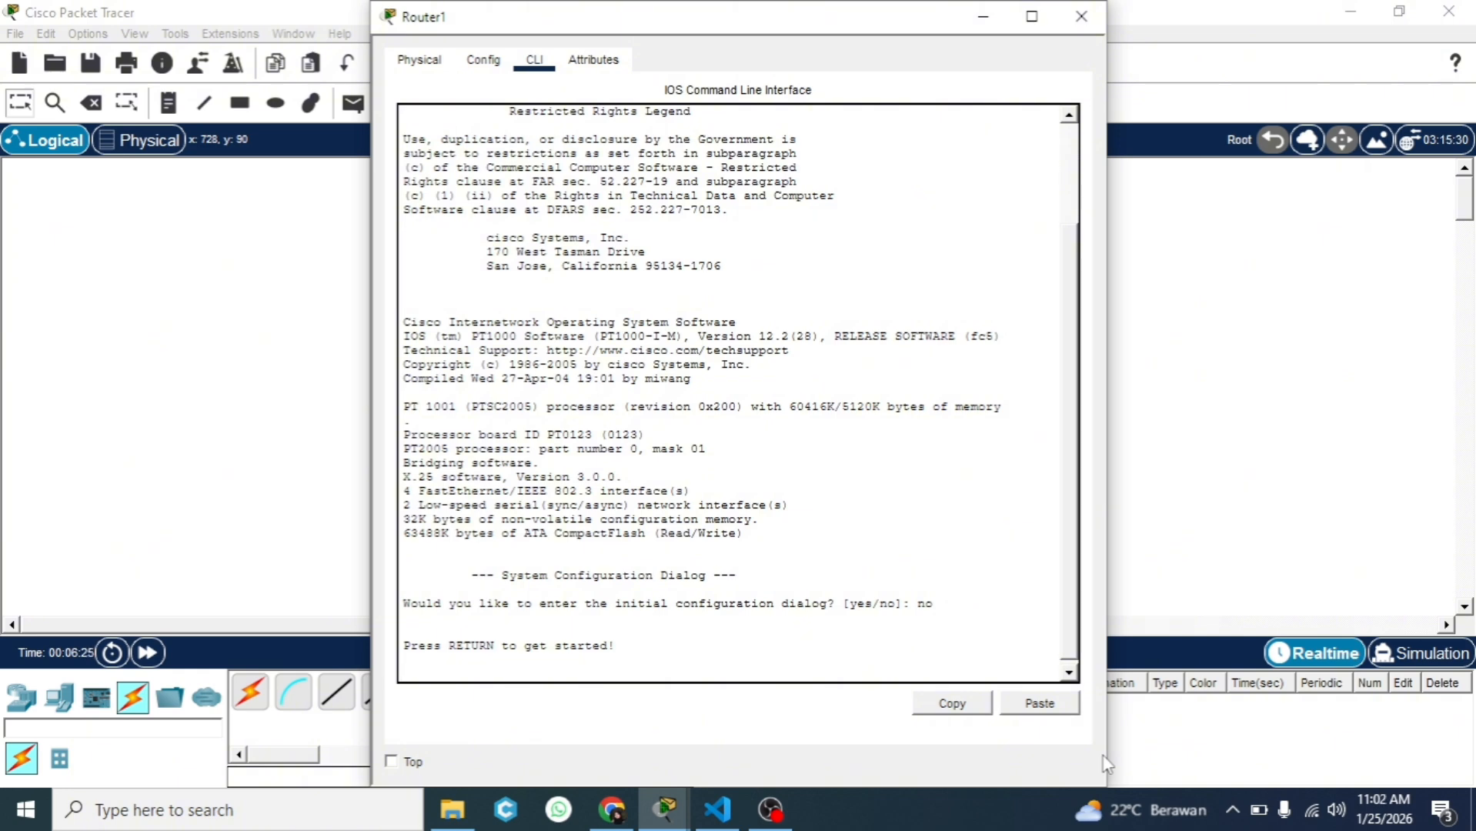
key("Return")
type("en")
key("Return")
type("cond t")
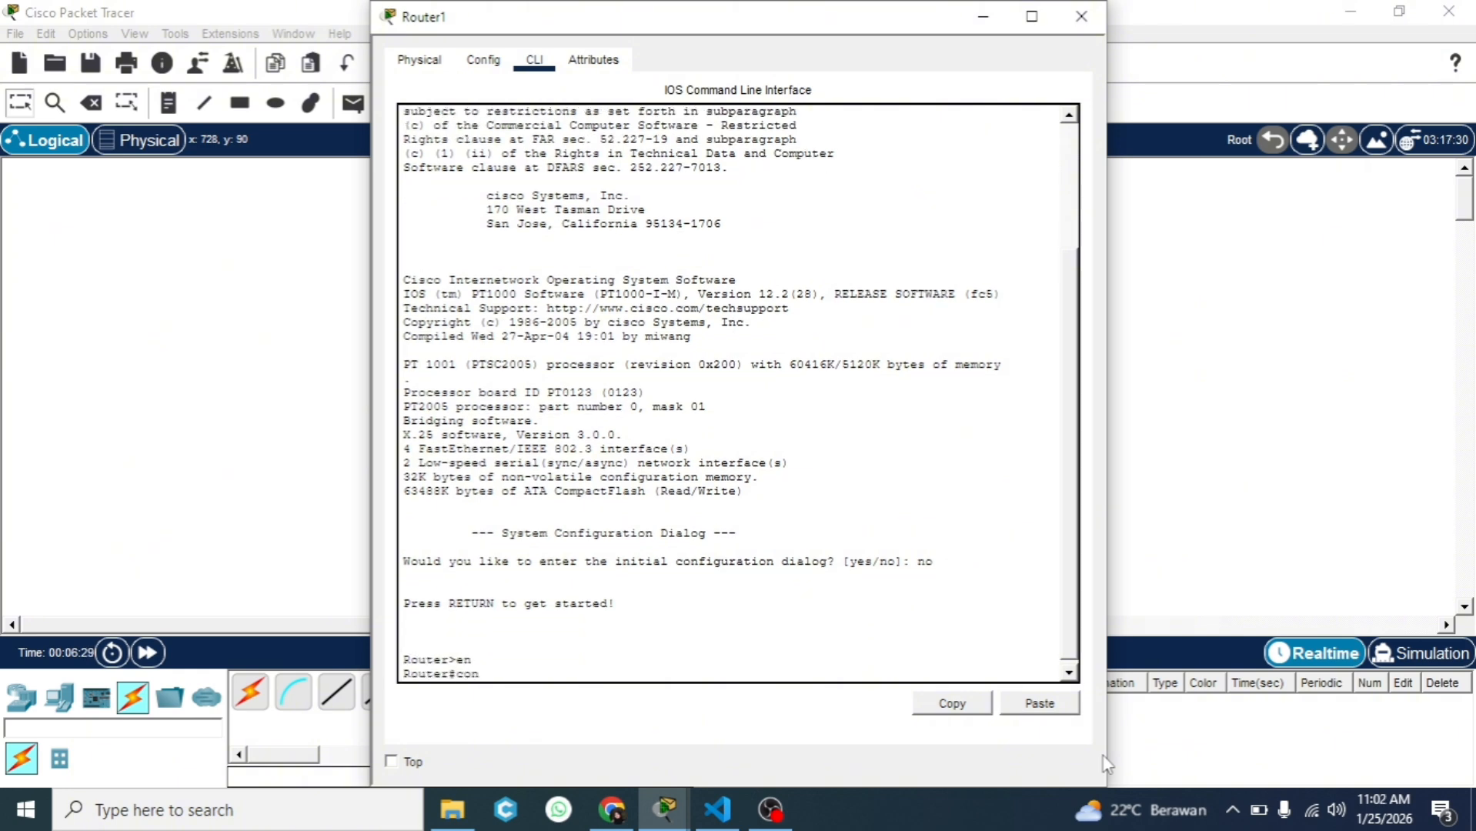
key("Return")
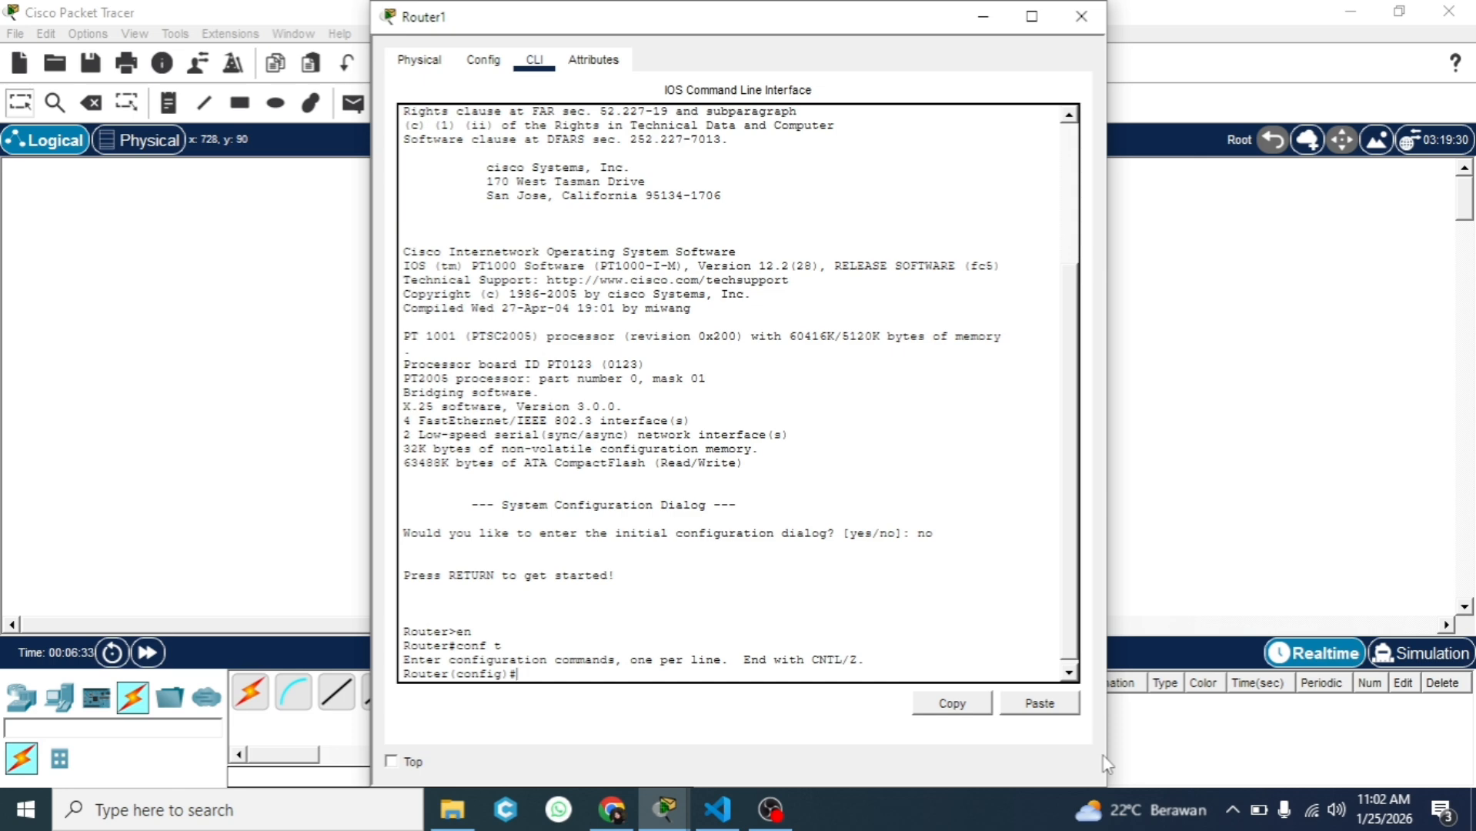
Assign Router1's se2/0 the address 10.10.10.2 with mask 255.255.255.252
type("int se2/0")
key("Return")
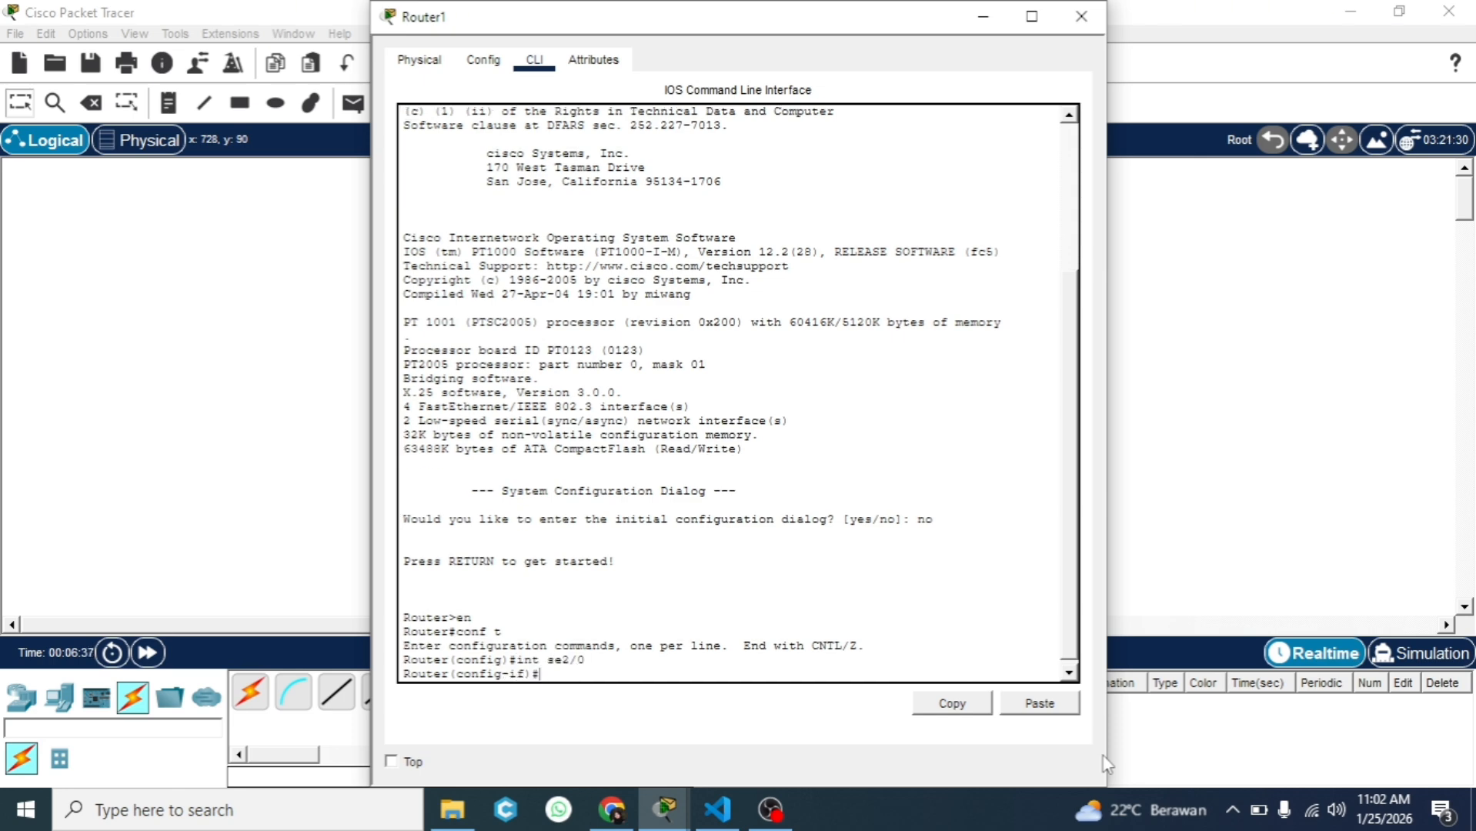
type("ip add 10.10.10.2 255.255.255.")
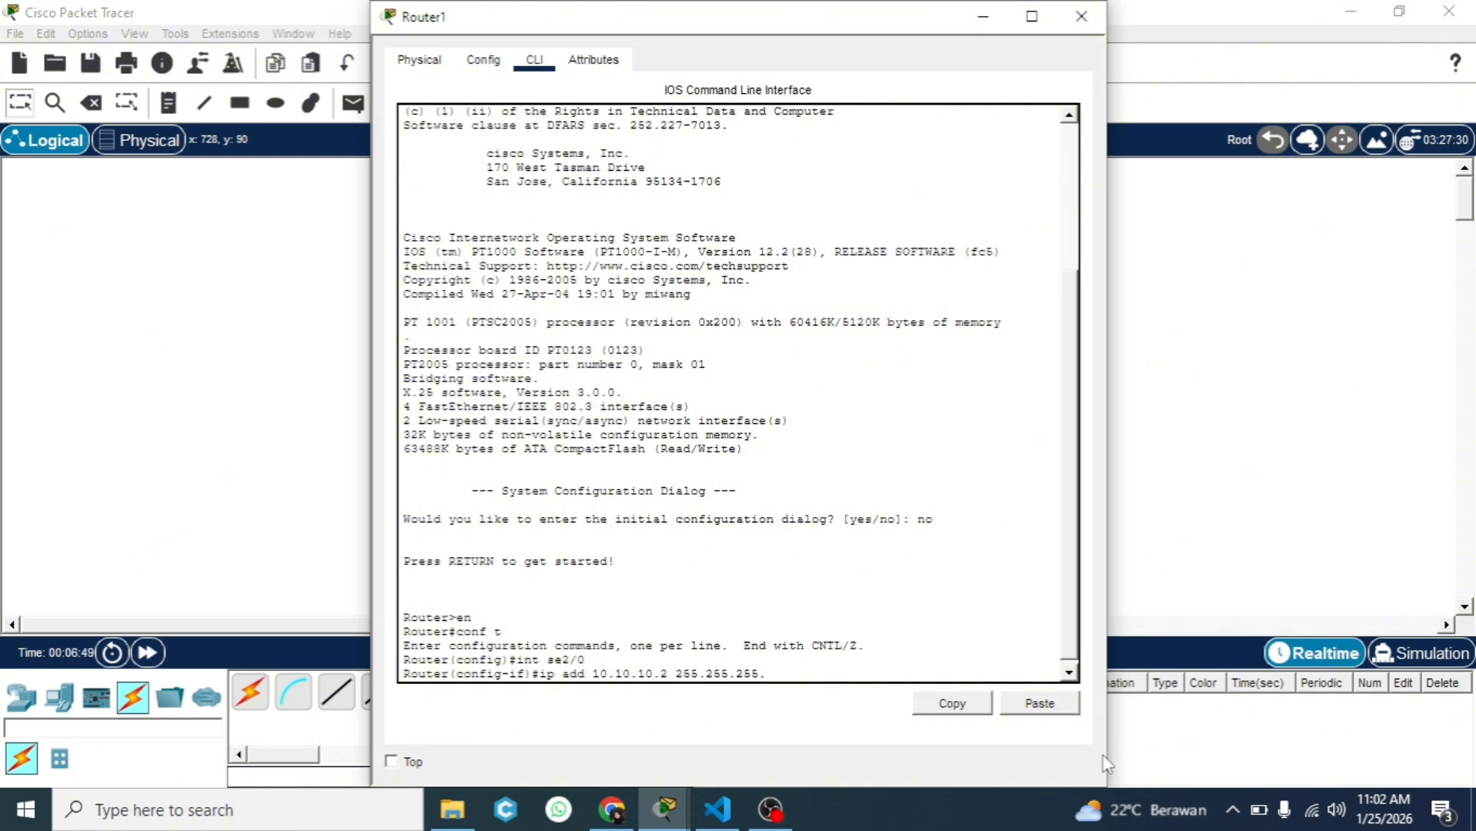
type("252")
key("Return")
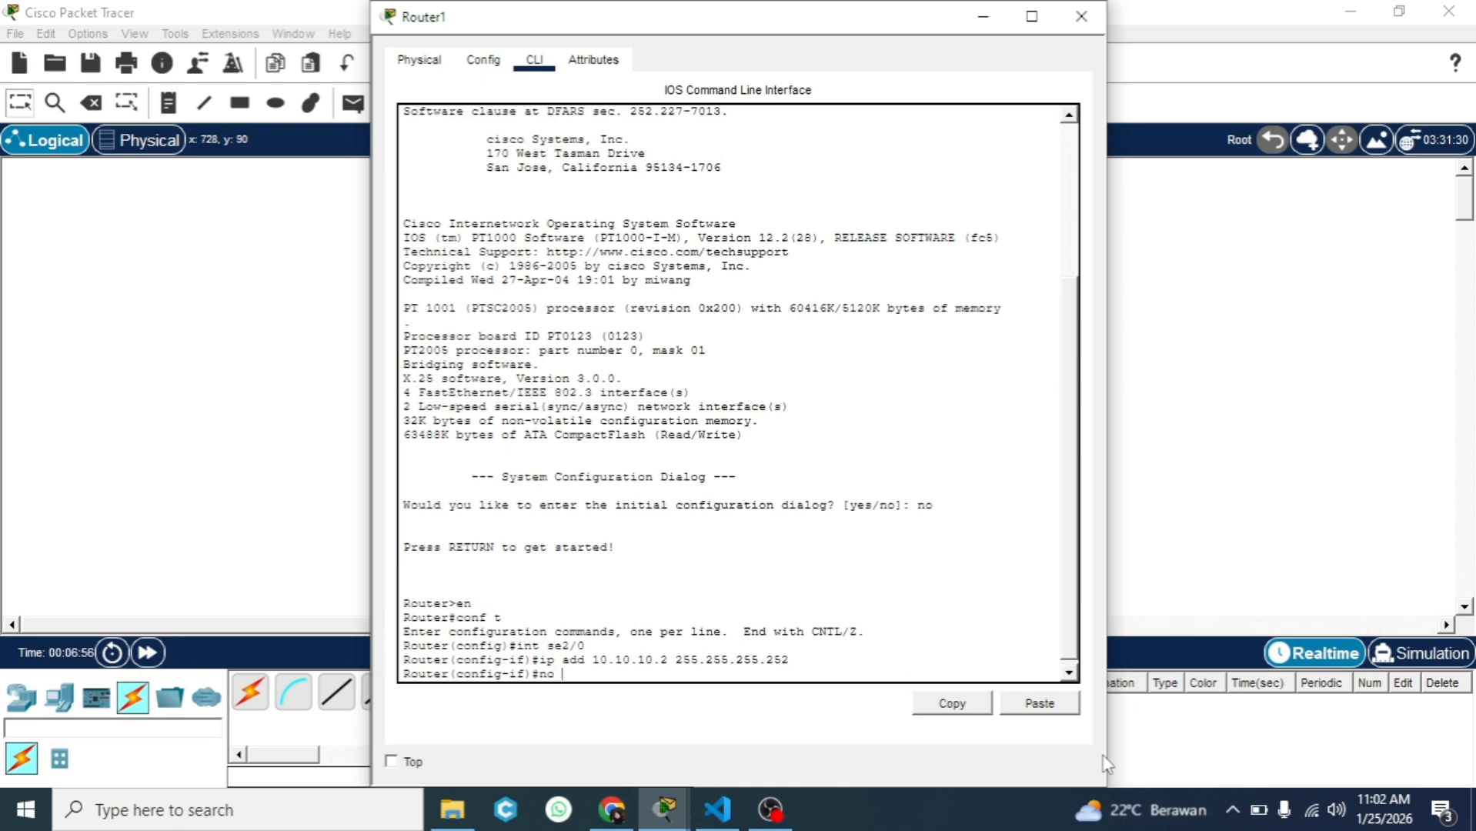
Try to set clock rate 64000 on Router1's se2/0, then enable the interface and return to global configuration mode
type("clock rate 64000")
key("Return")
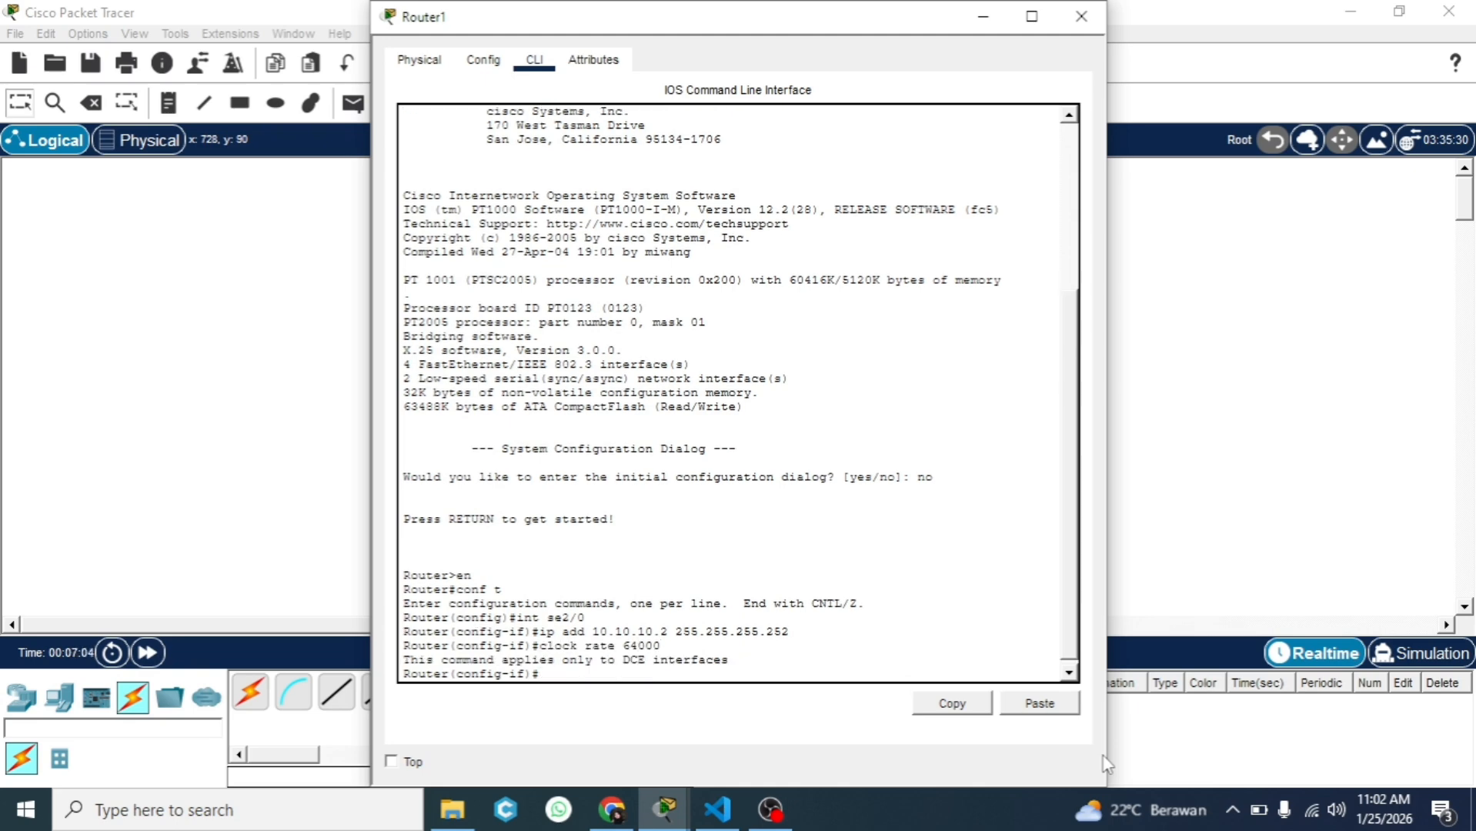
type("no shut")
key("Return")
type("ex")
key("Return")
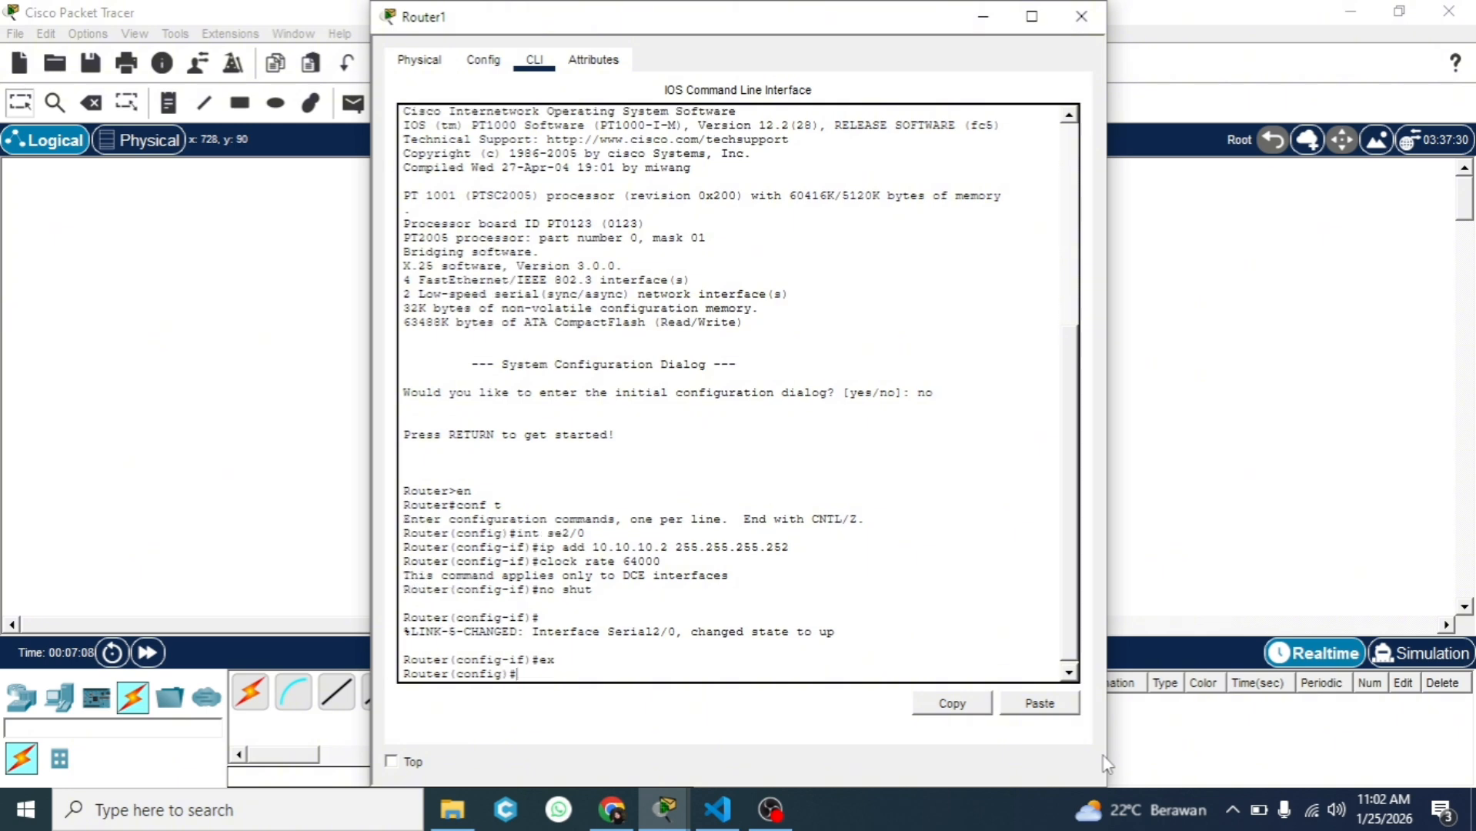
Configure Router1's fa0/0 with address 192.168.100.1 and mask 255.255.255.0, enable it and return to global configuration mode
type("int fa0/0")
key("Return")
type("ip")
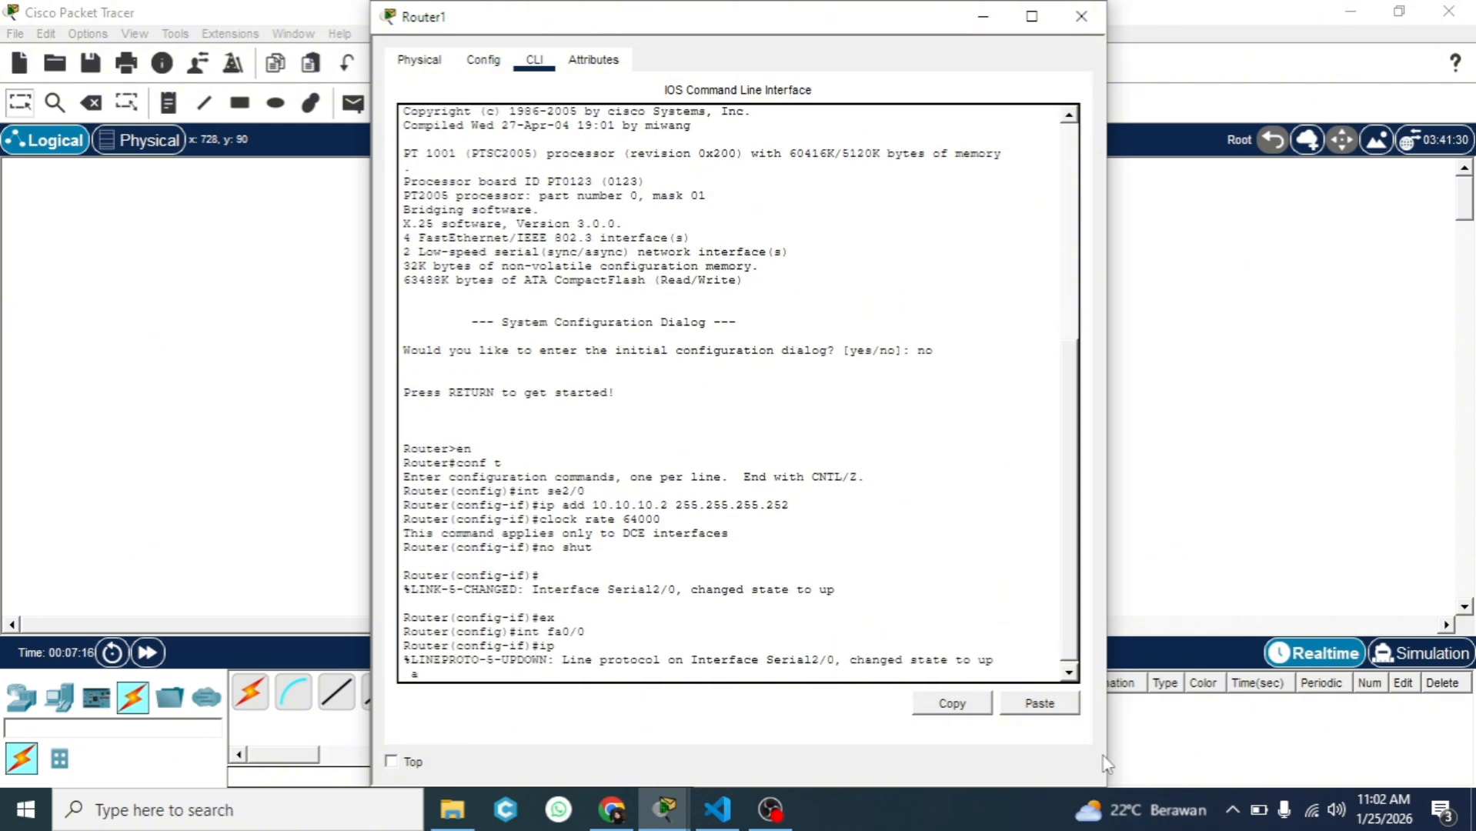
key("Return")
type("ip")
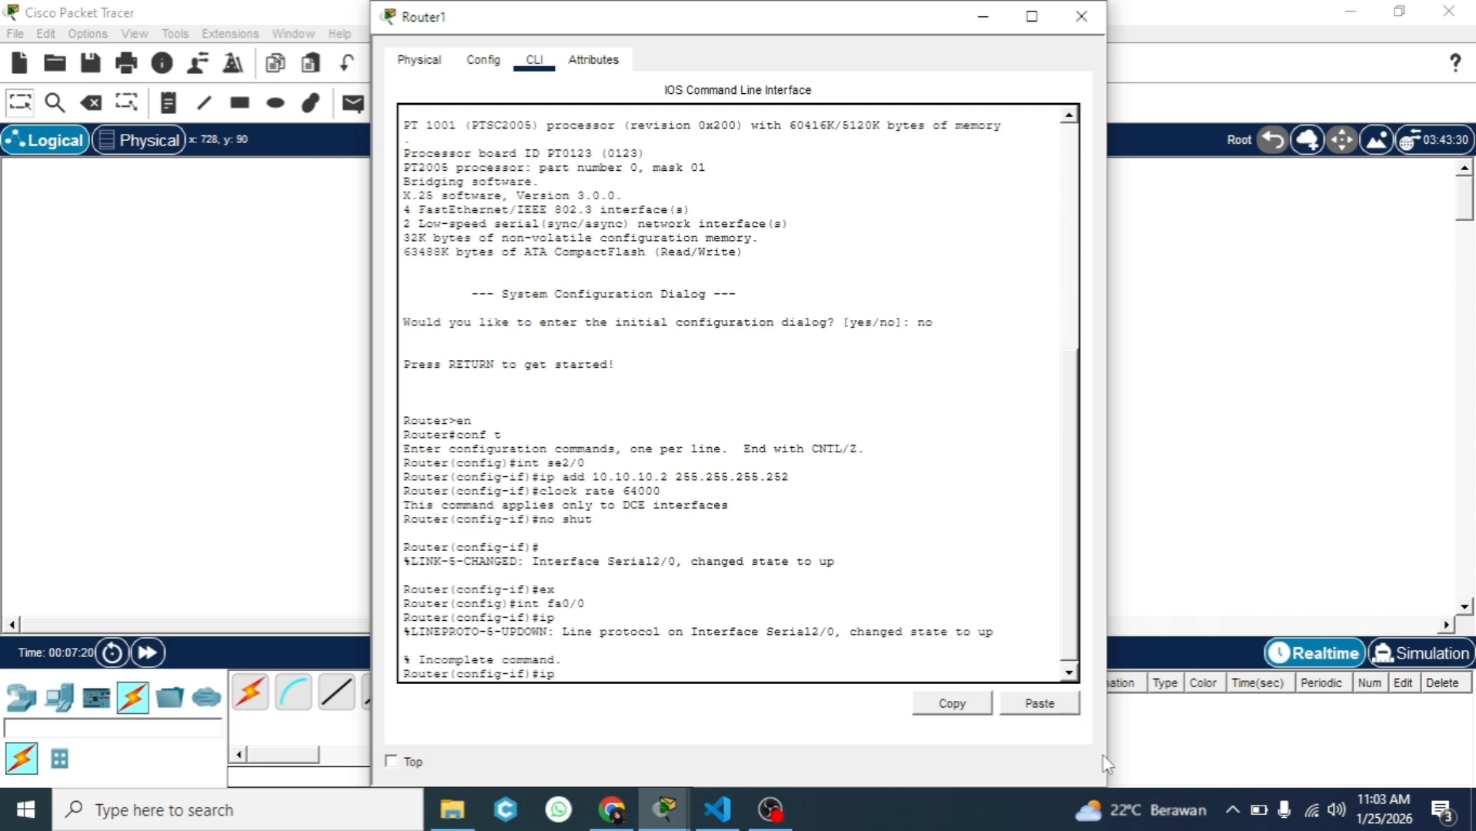
type(" add 192.168.100.1 255.2")
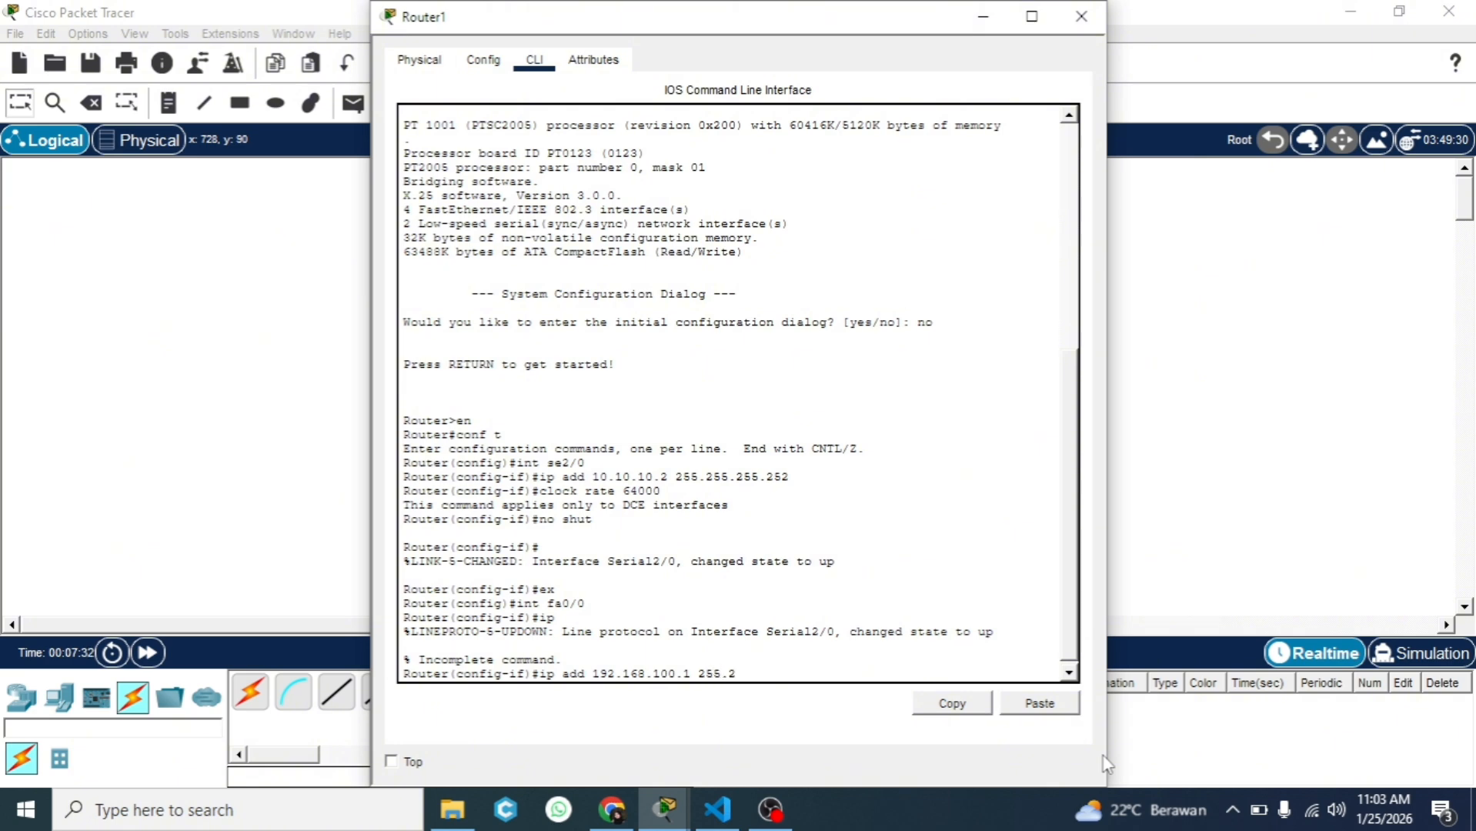
type("55.255.0")
key("Return")
type("no shut")
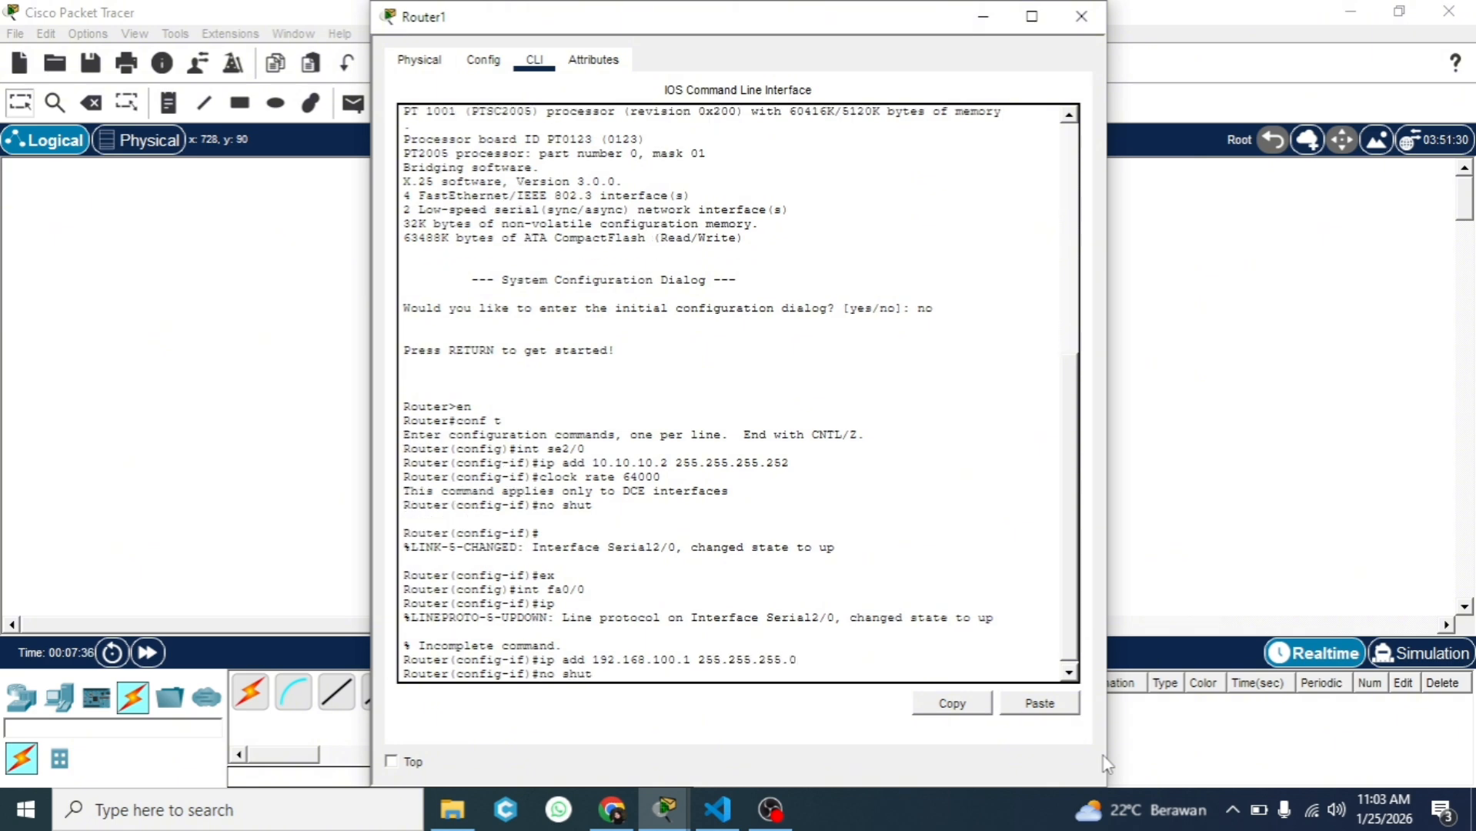
key("Return")
key("Return")
type("ex")
key("Return")
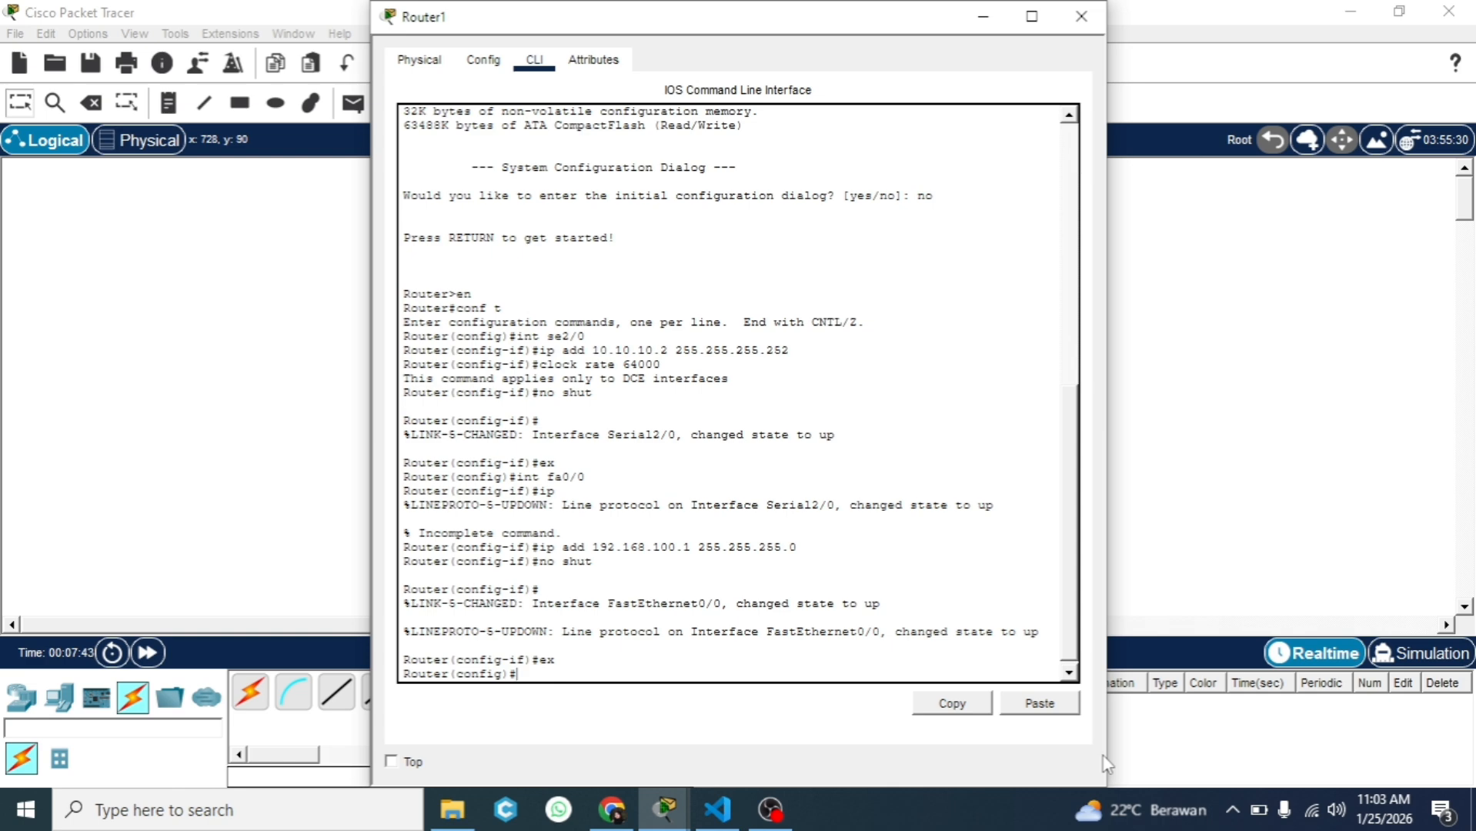
Add a static route on Router1 to 192.168.0.0 255.255.255.0 via 10.10.10.1 and close the router's window
type("er(config)#ip route 192.168.0.0")
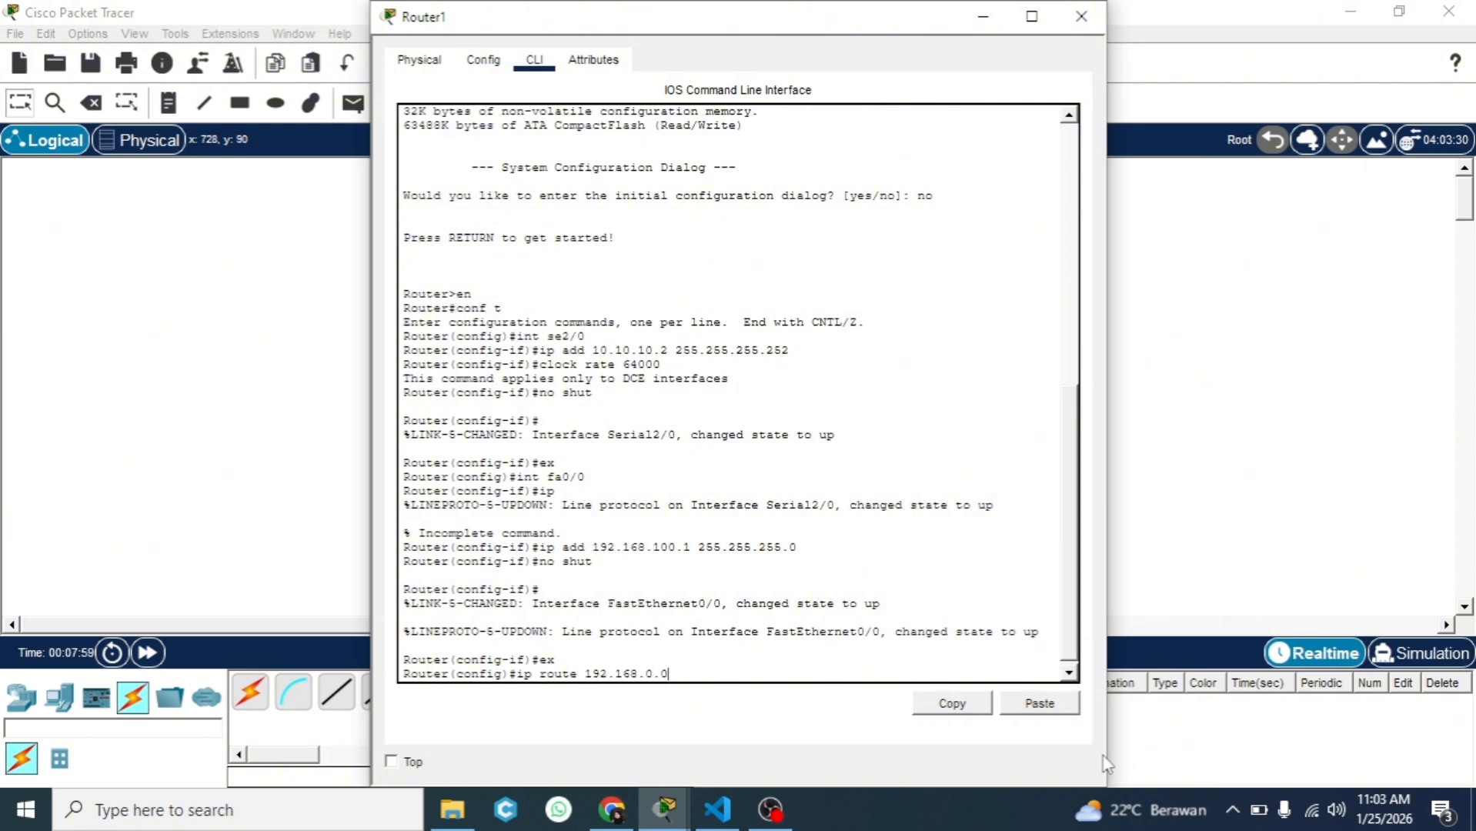
type(" 255.255.255.0 10.10.10.2")
key("BackSpace")
type("1")
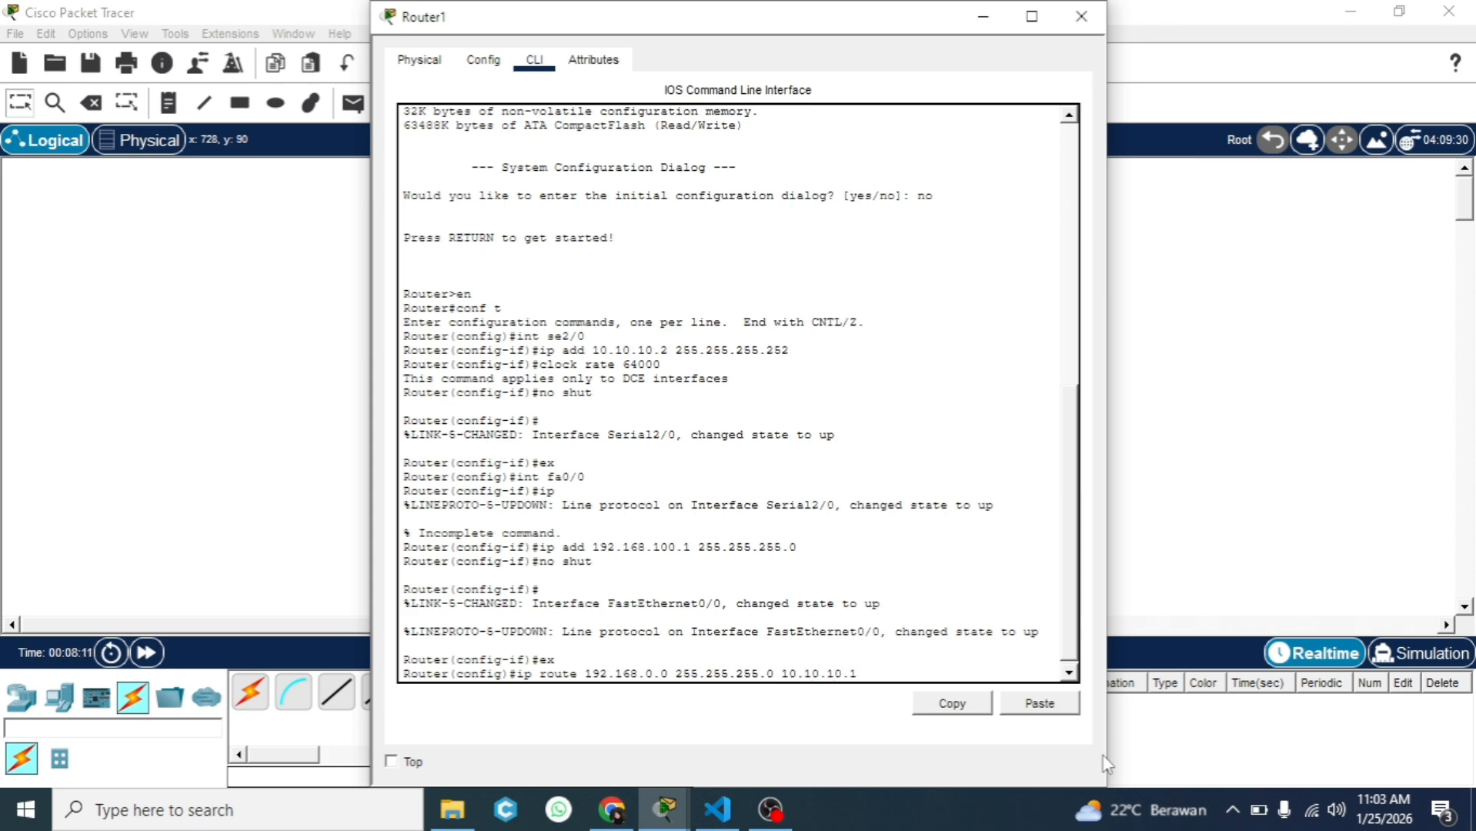
key("Return")
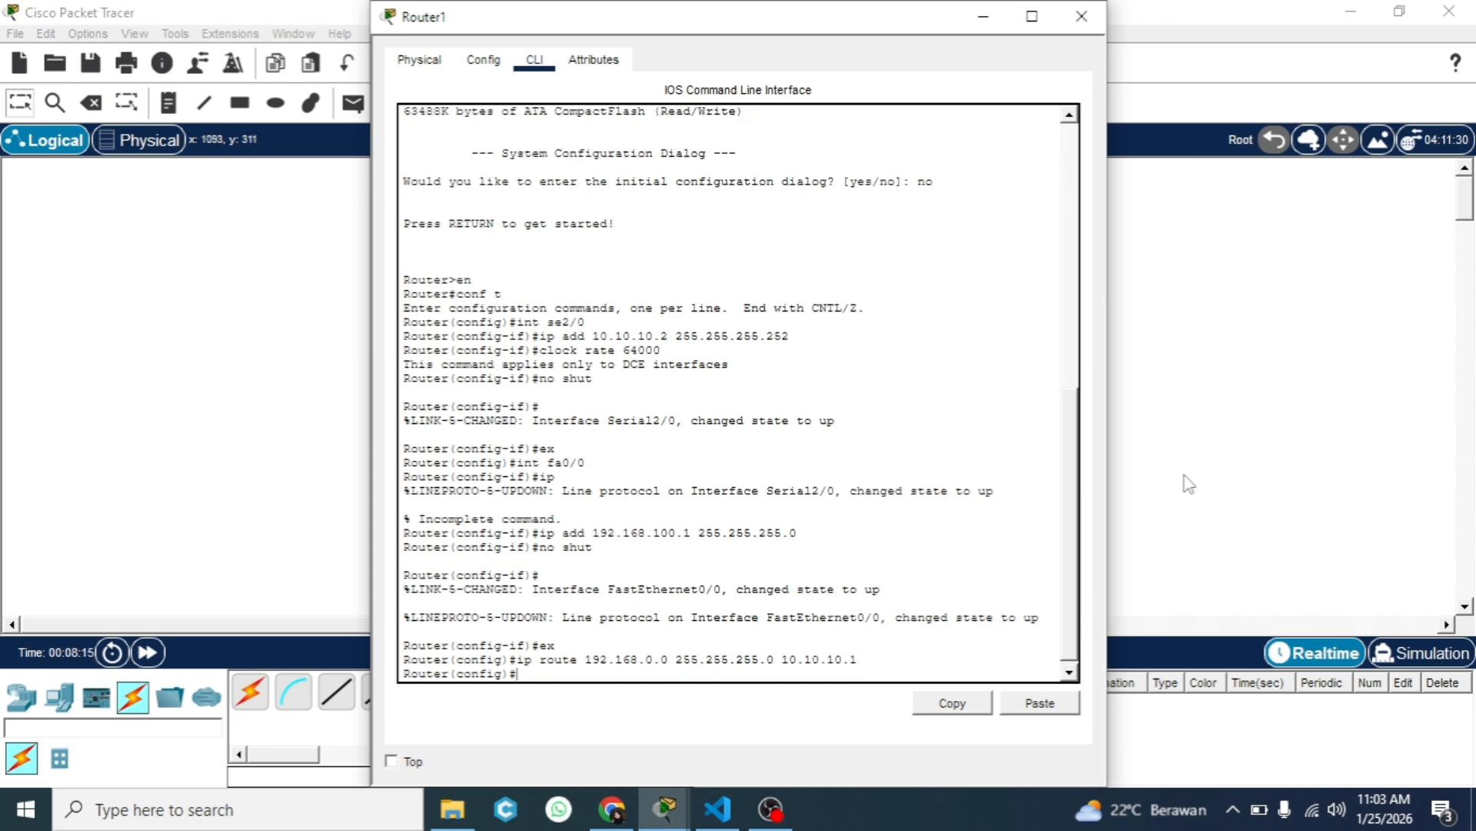
left_click(1081, 16)
Add a default route on Router0, 0.0.0.0 0.0.0.0 via 10.10.10.2, and close the router's window
left_click(508, 263)
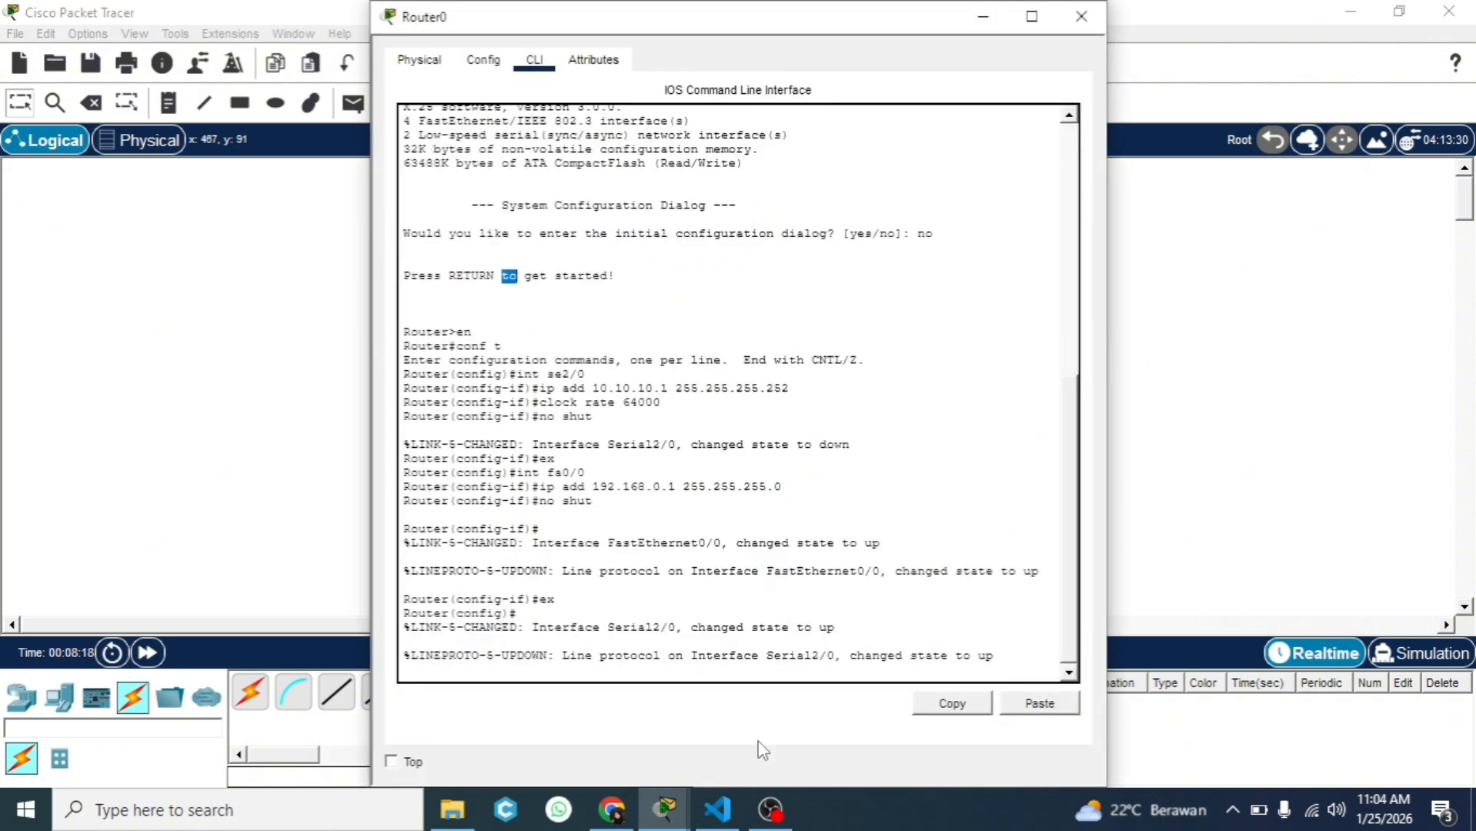
type("ip route")
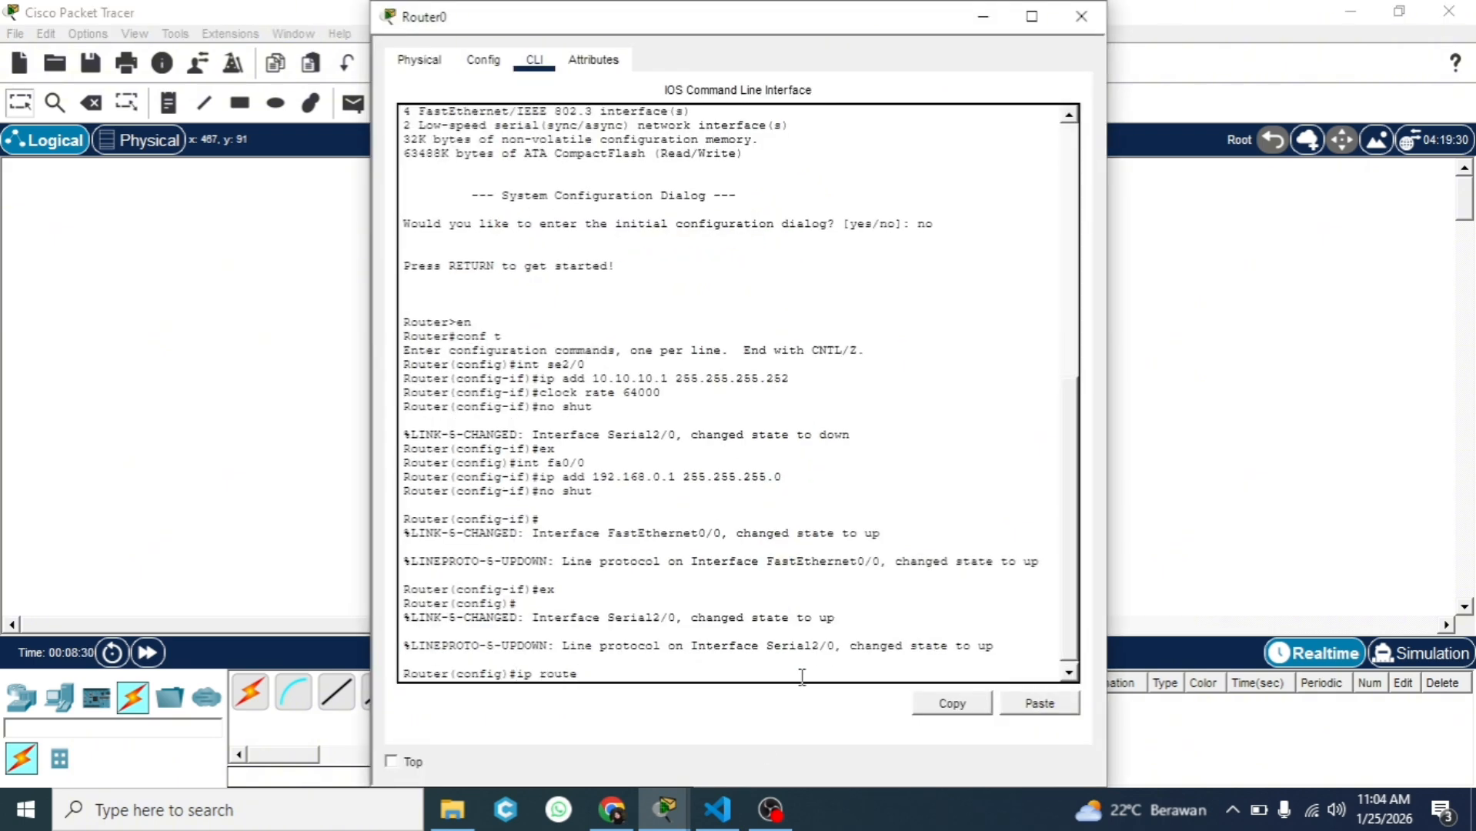
type(" 0.0.0.0 0.0.0.0 10.10.10.2")
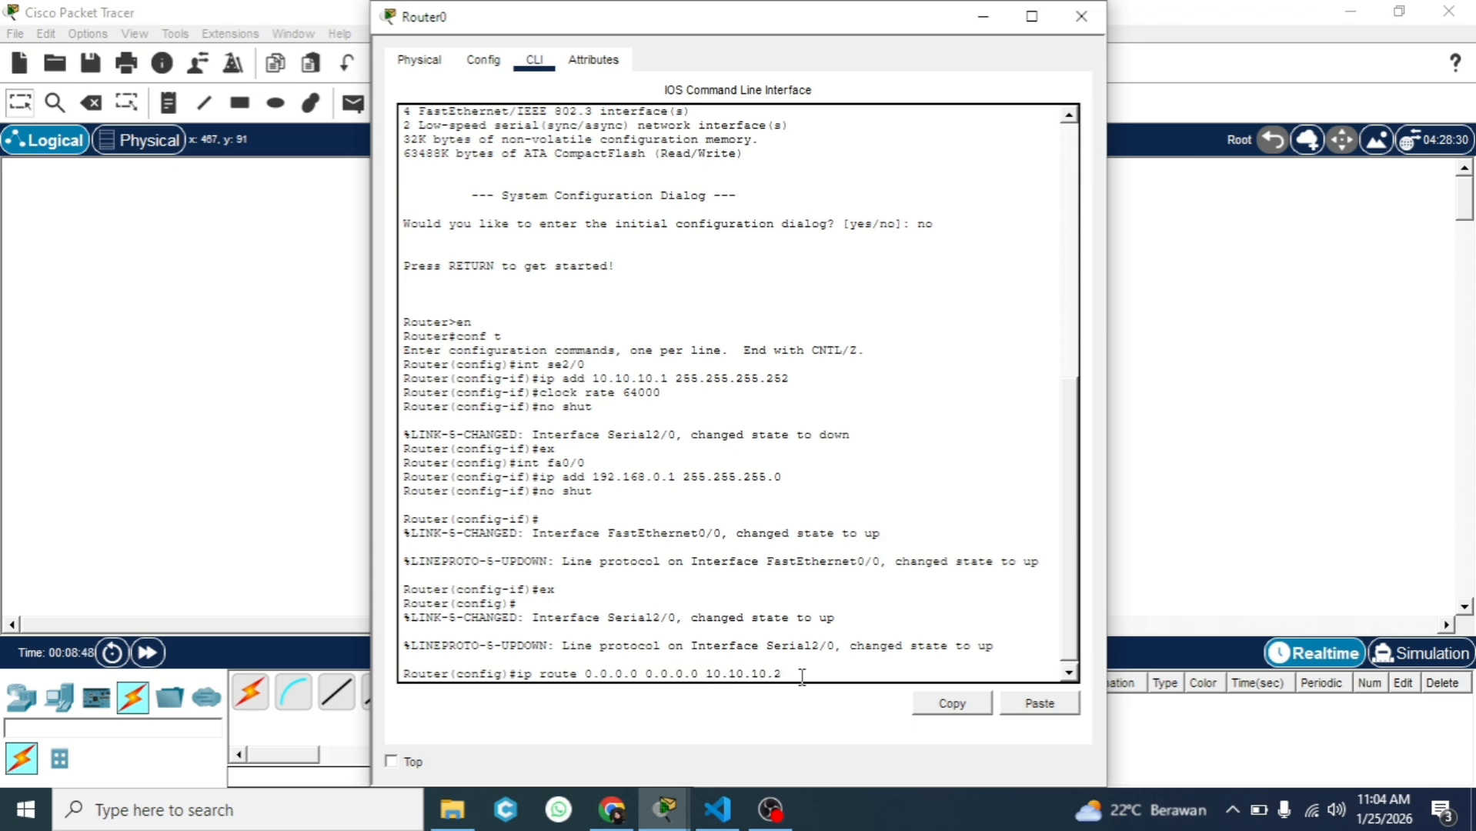
key("Return")
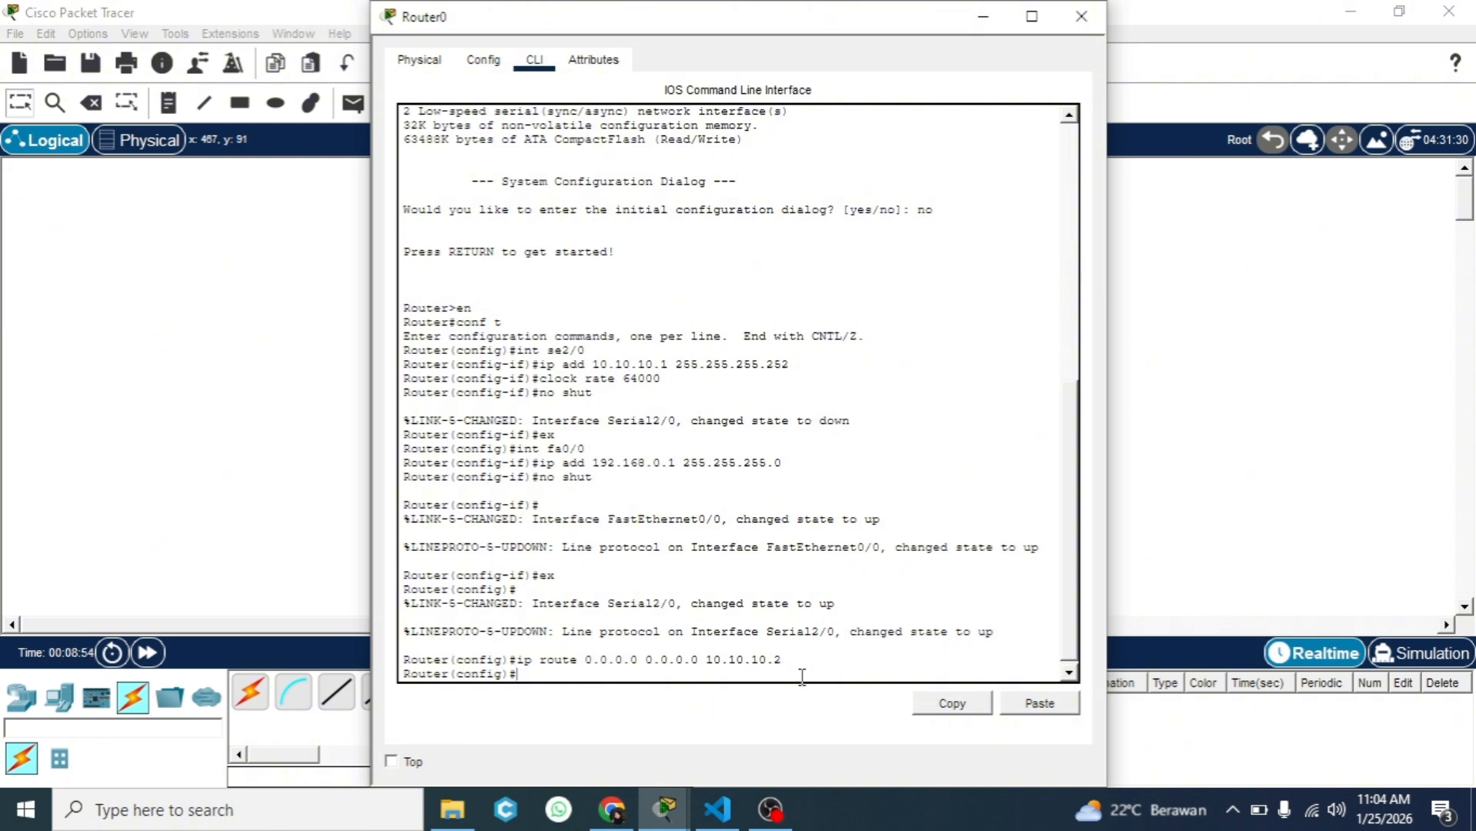
left_click(1081, 16)
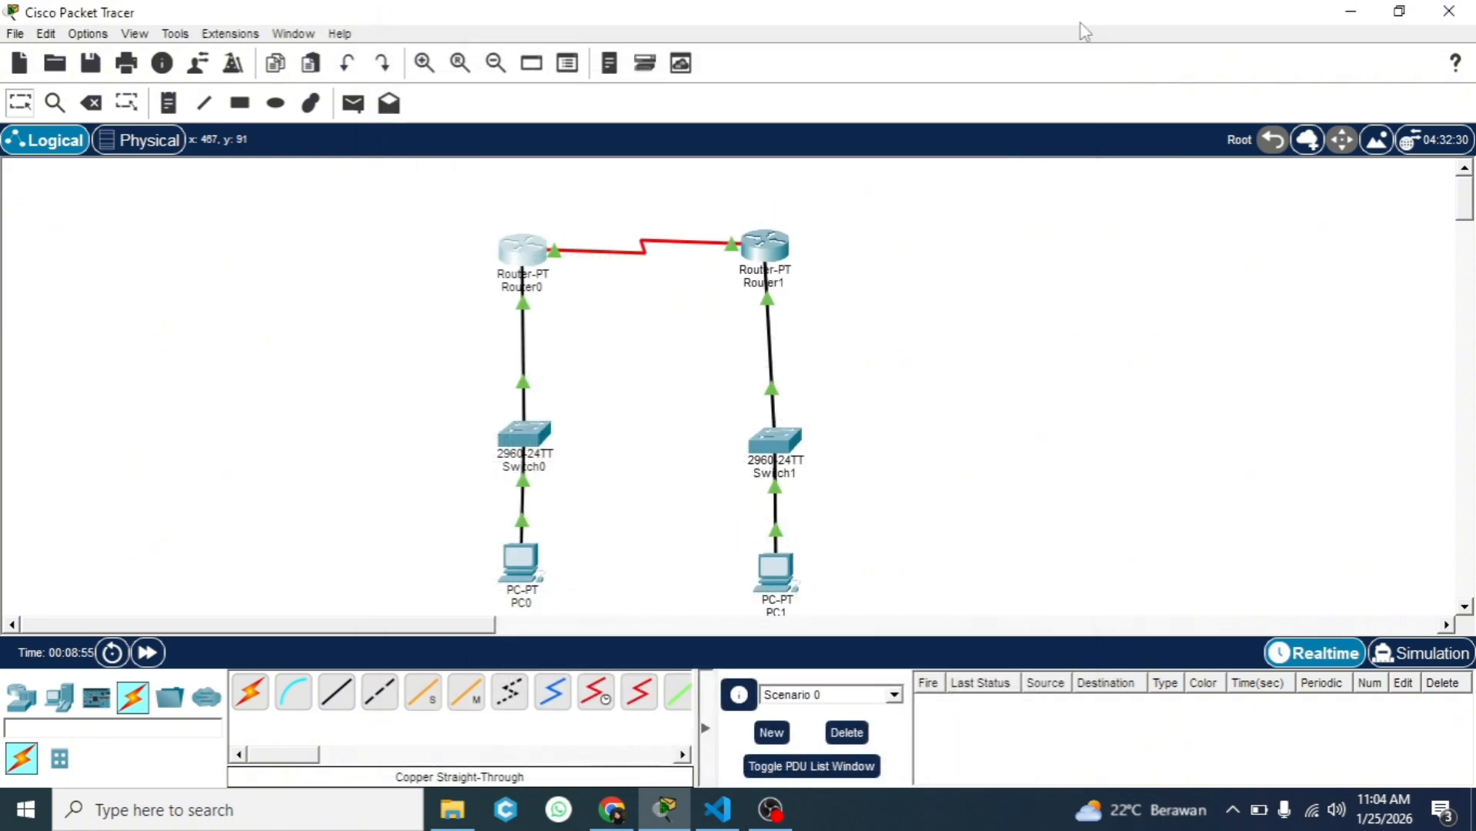
Give PC0 the static IPv4 address 192.168.0.10 with subnet mask 255.255.255.0
left_click(518, 570)
left_click(546, 59)
left_click(520, 104)
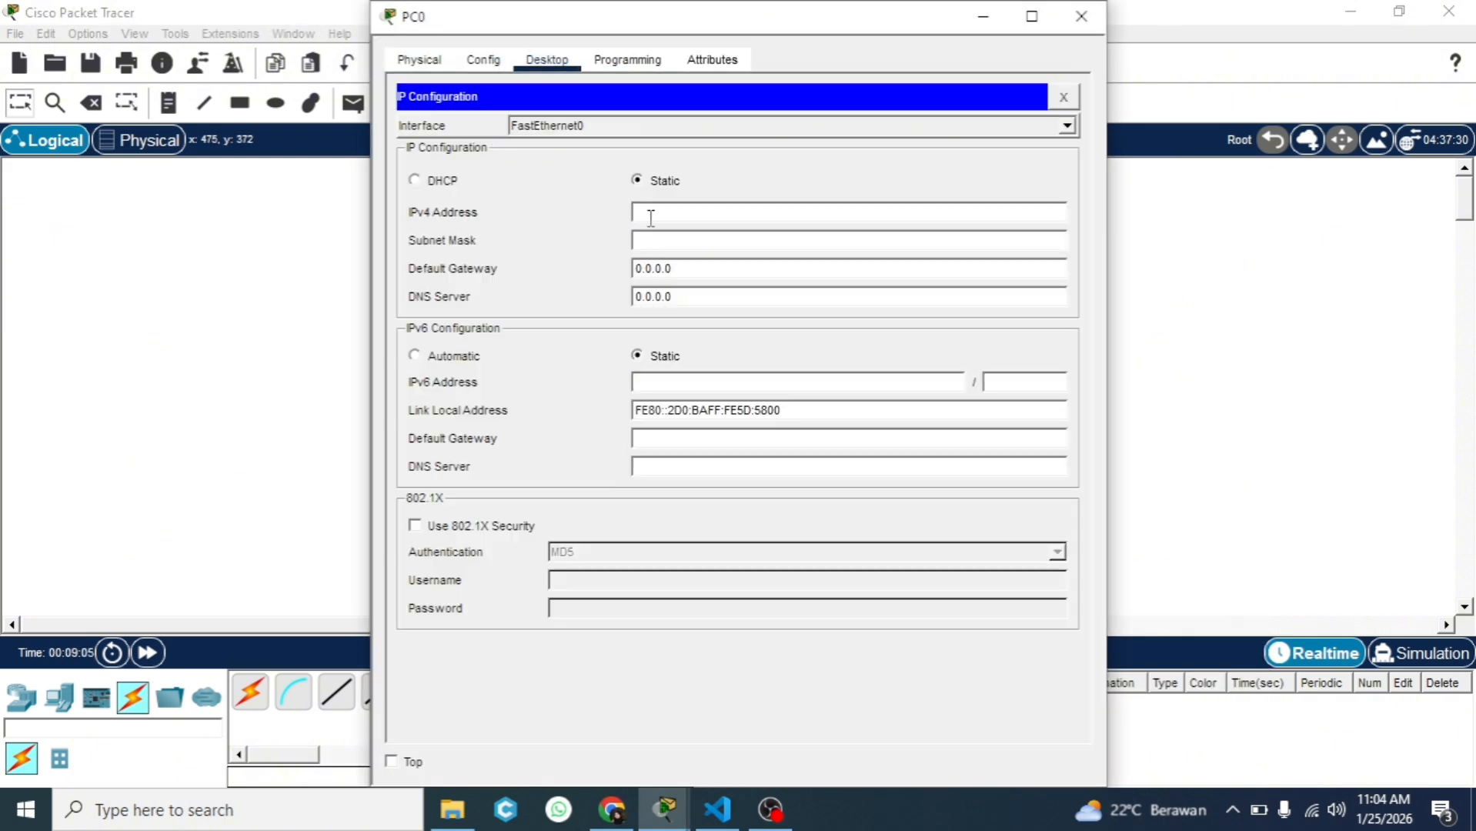
left_click(651, 218)
type("192.")
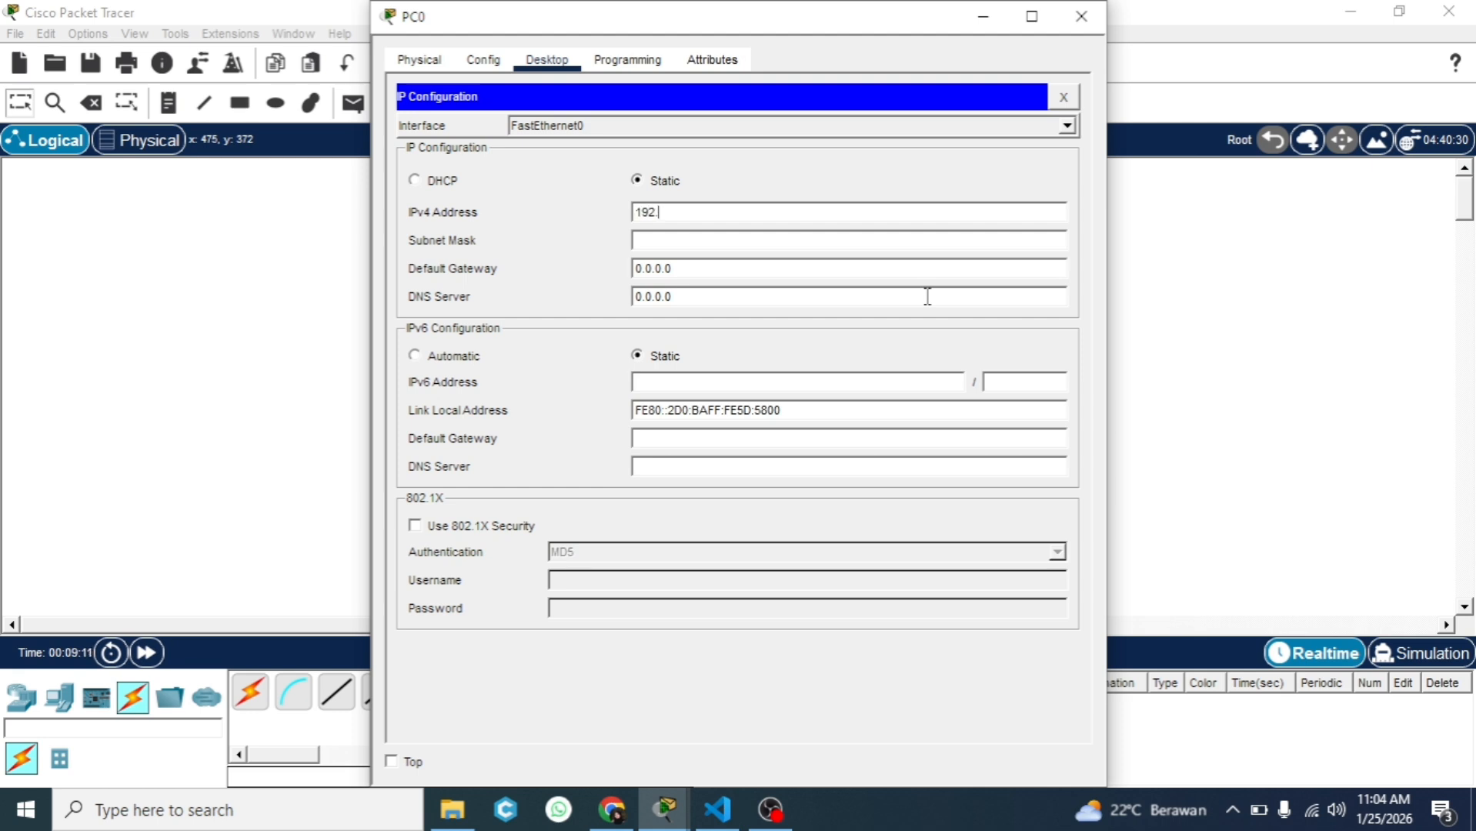
type("168.0.10")
left_click(773, 248)
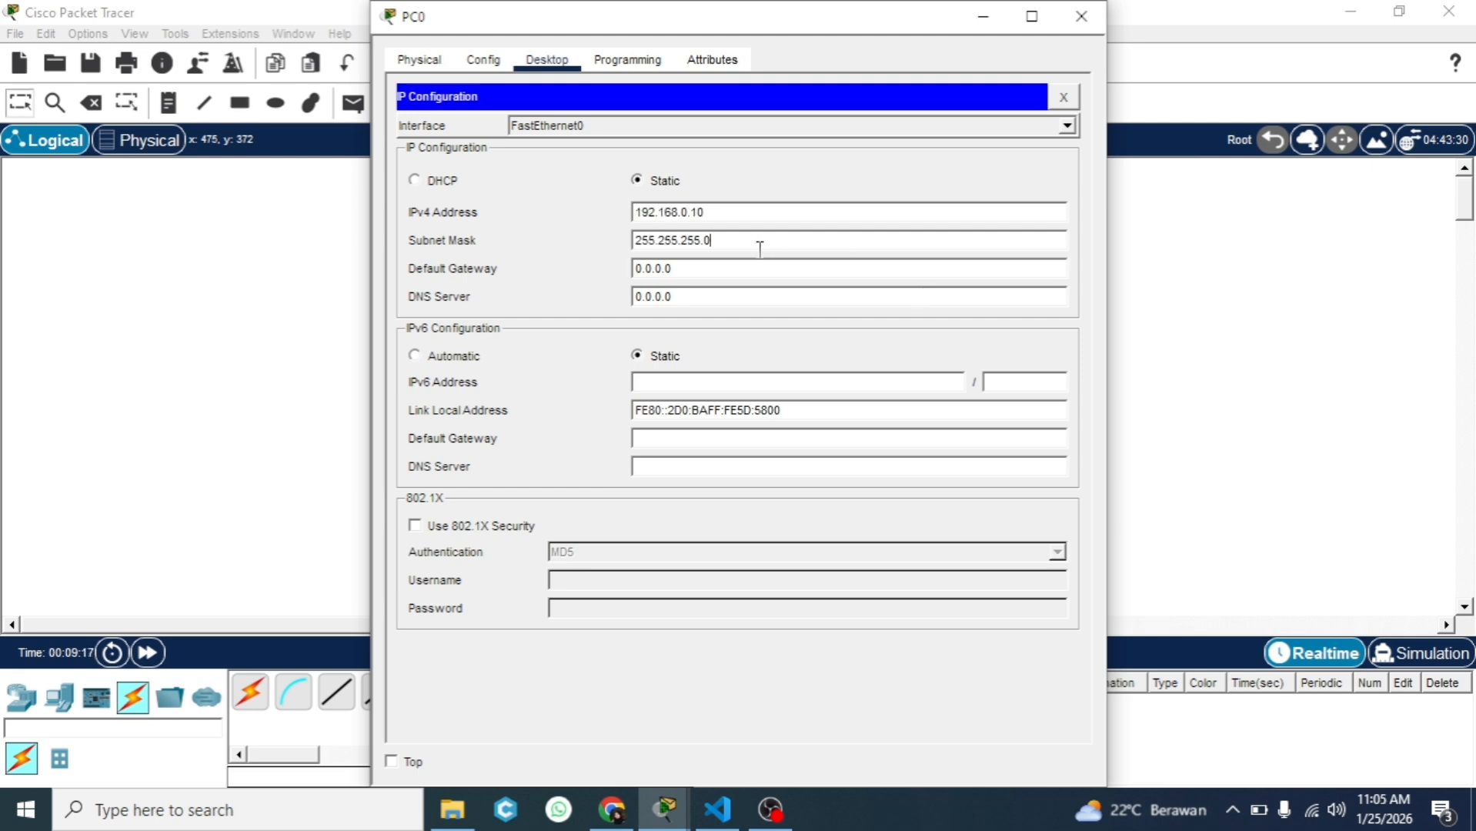
Set PC0's IPv4 default gateway to 192.168.0.1 and close its configuration window
key("BackSpace")
key("BackSpace")
key("BackSpace")
key("BackSpace")
key("BackSpace")
key("BackSpace")
type("192.168.0.1")
left_click(1082, 16)
Configure PC1 with IPv4 address 192.168.100.10, mask 255.255.255.0 and default gateway 192.168.100.1, and close its window
left_click(774, 570)
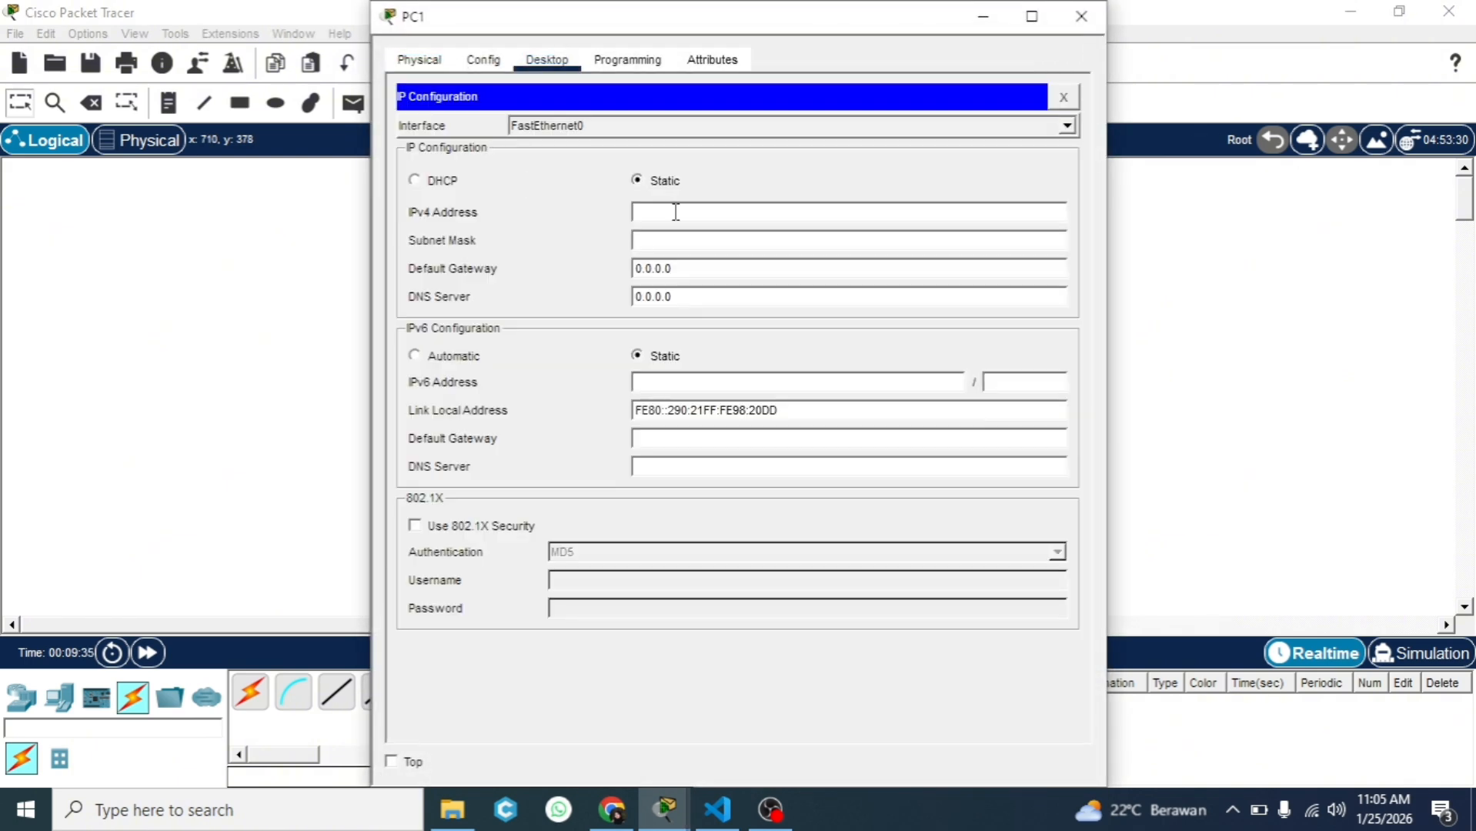
left_click(676, 212)
type("192.168.100.10")
key("Tab")
key("Tab")
type("192.168.100.1")
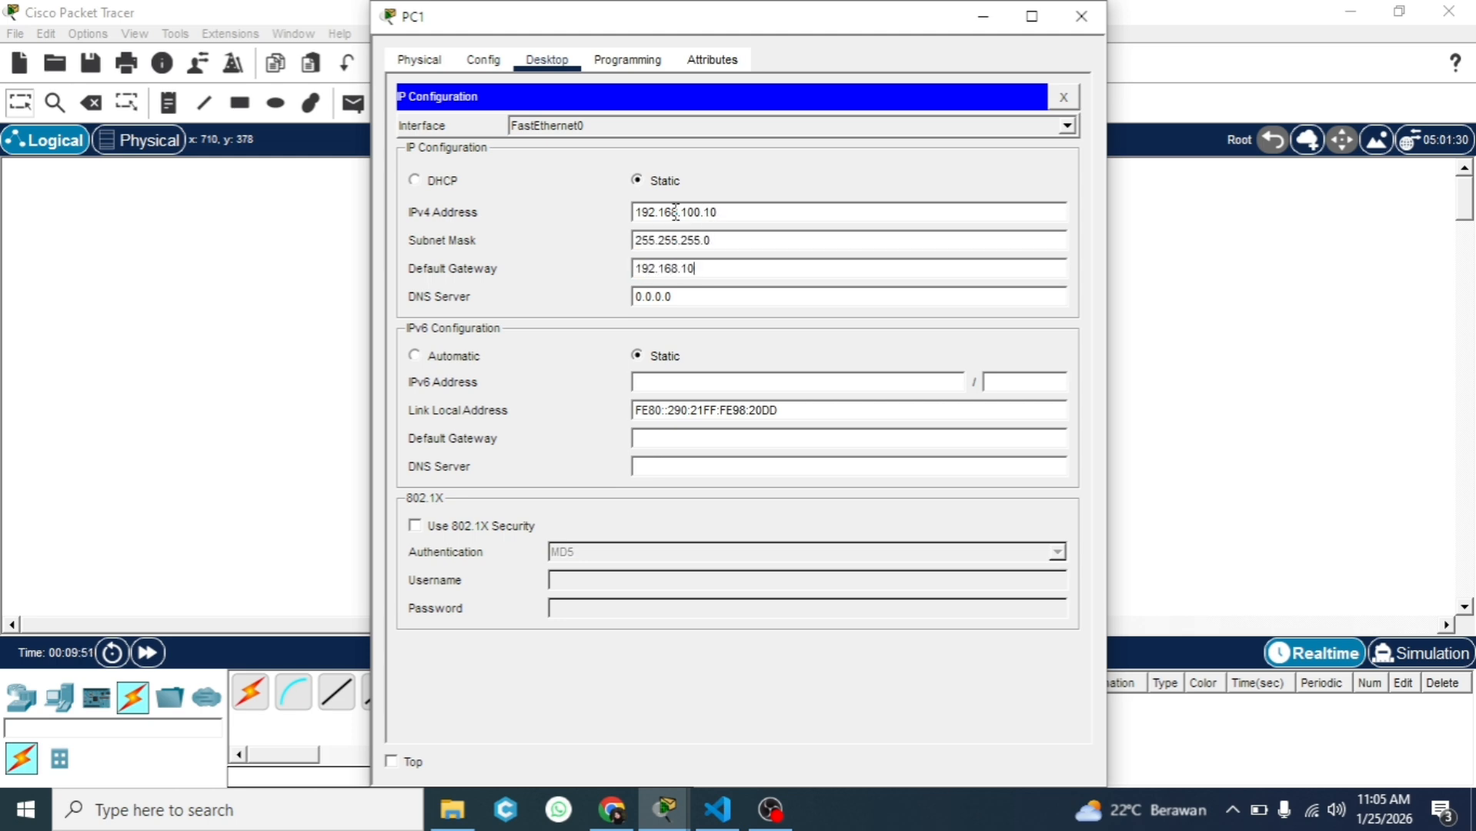
left_click(1082, 16)
Send simple PDUs from Router0 to Router1 and from PC0 to PC1 to test connectivity
key("p")
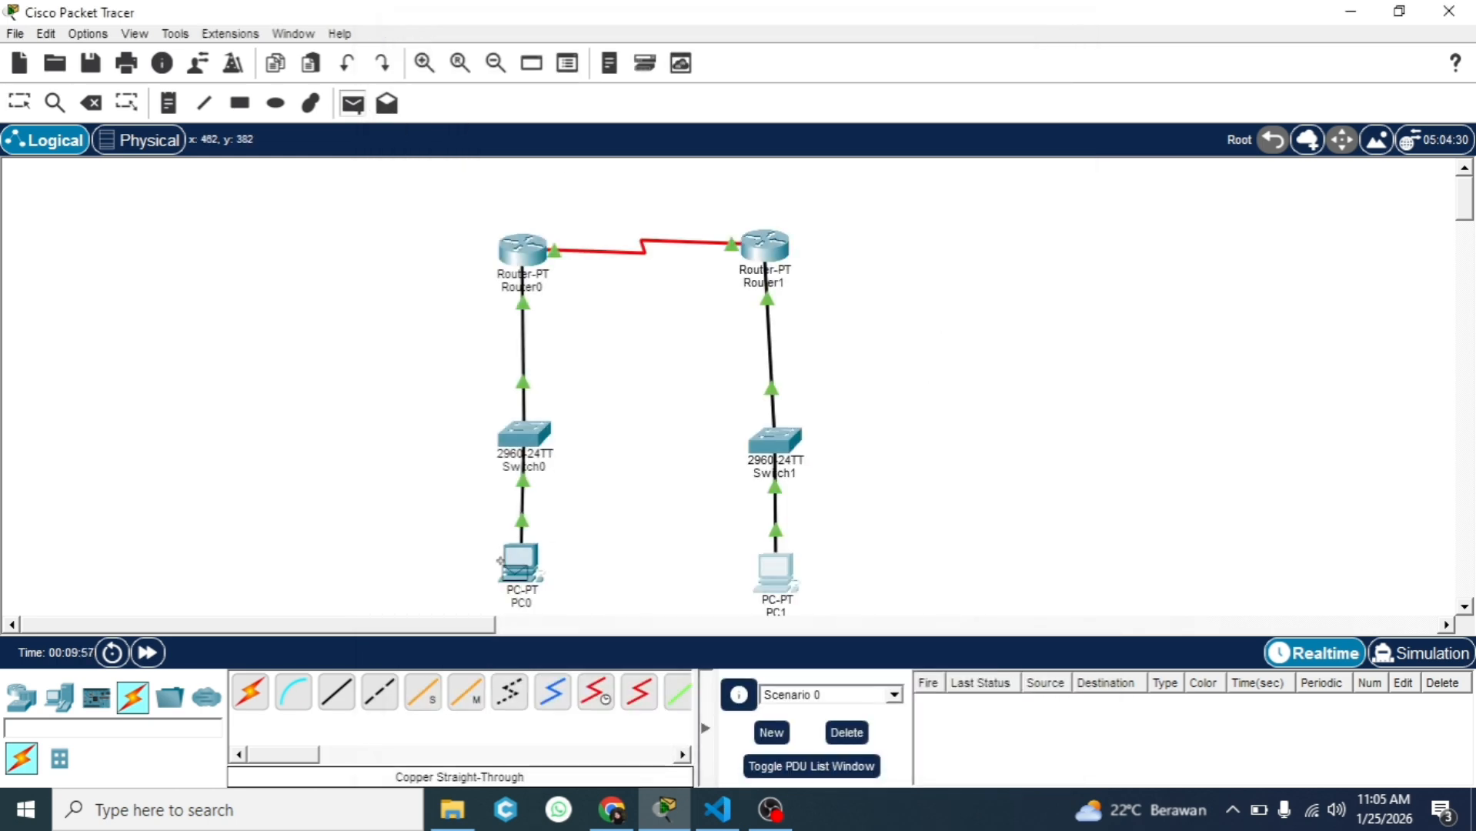
left_click(527, 250)
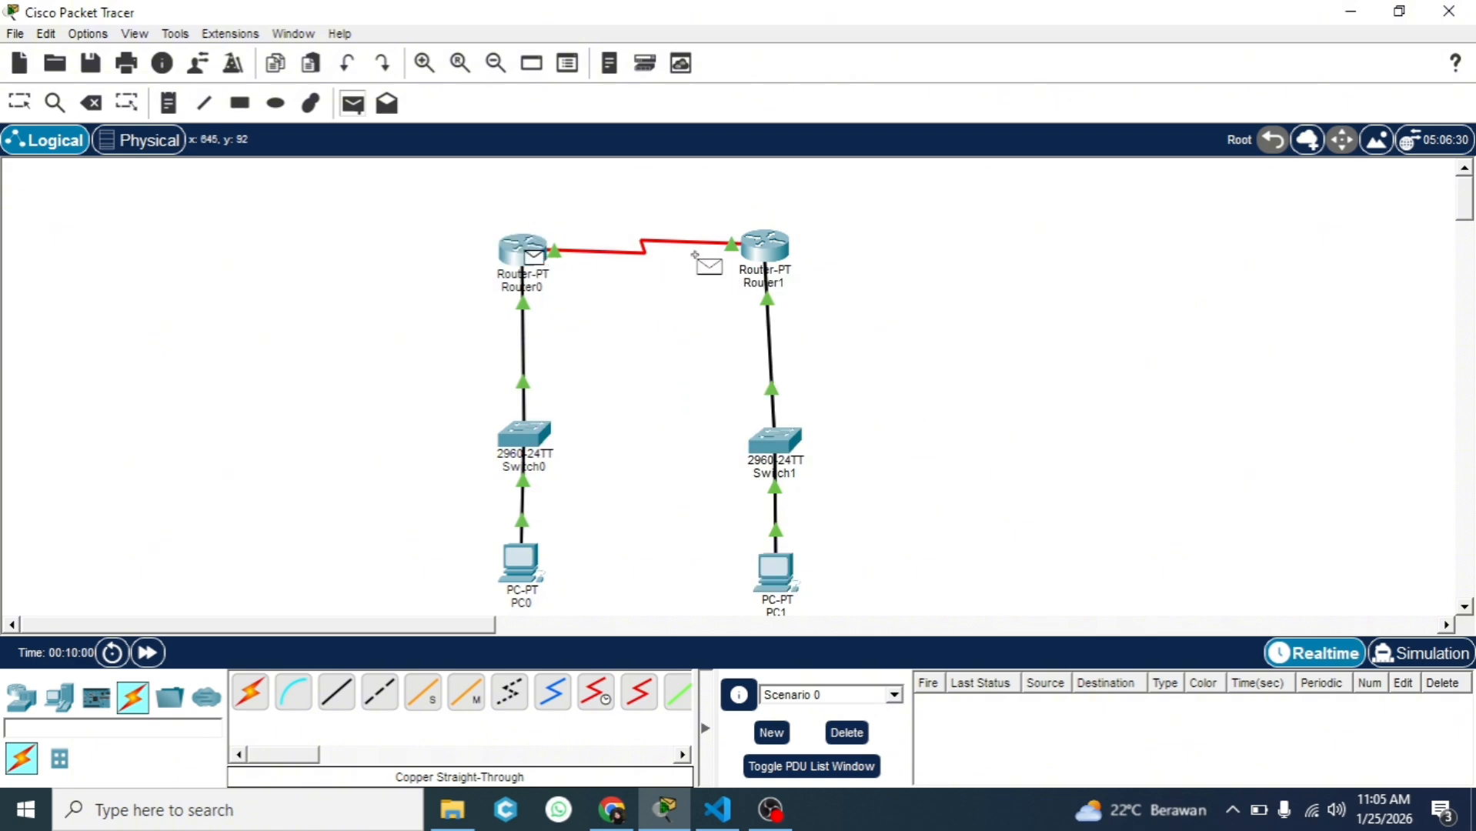
left_click(779, 254)
key("p")
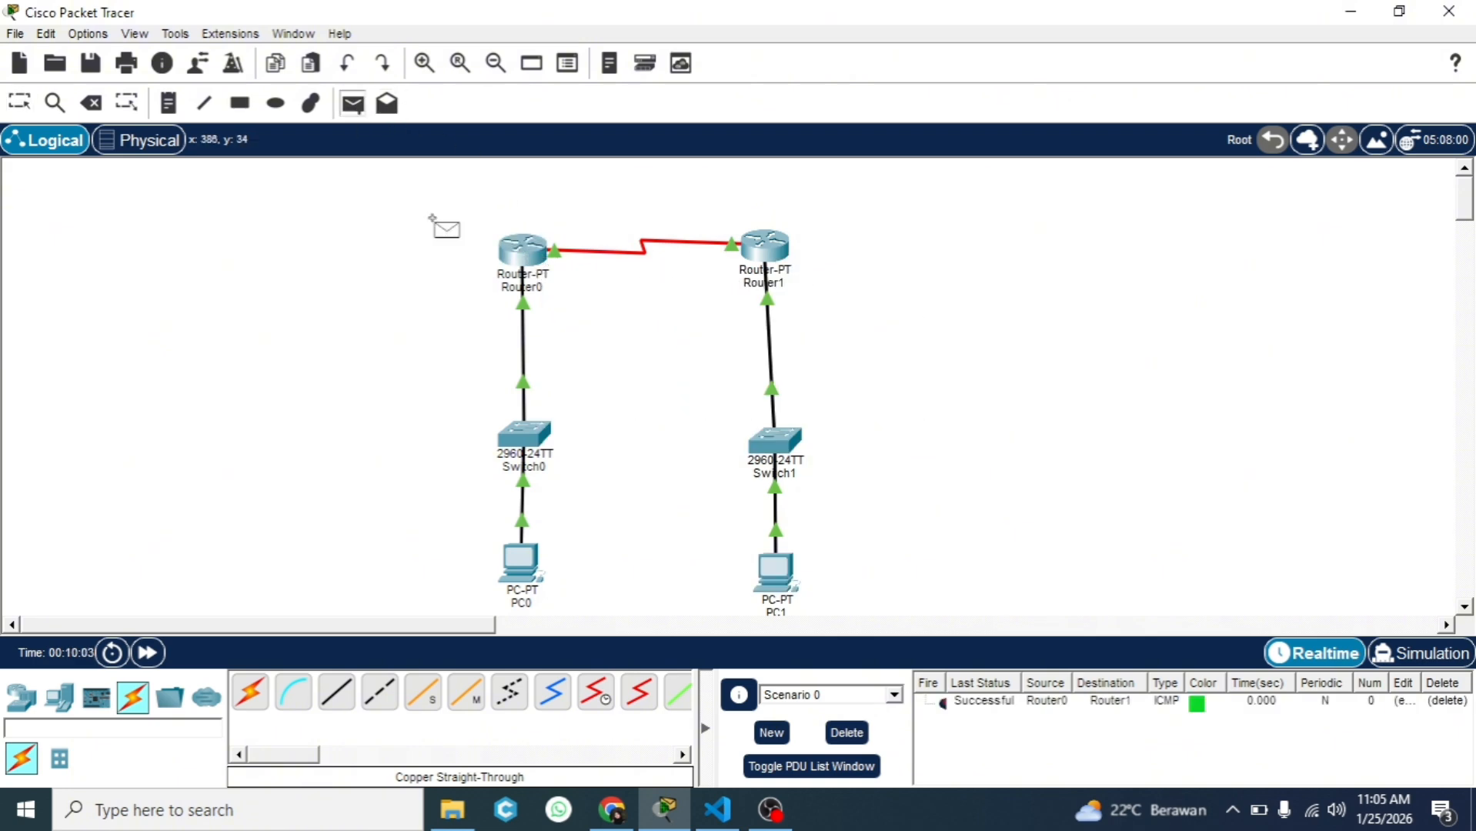
left_click(520, 562)
left_click(776, 573)
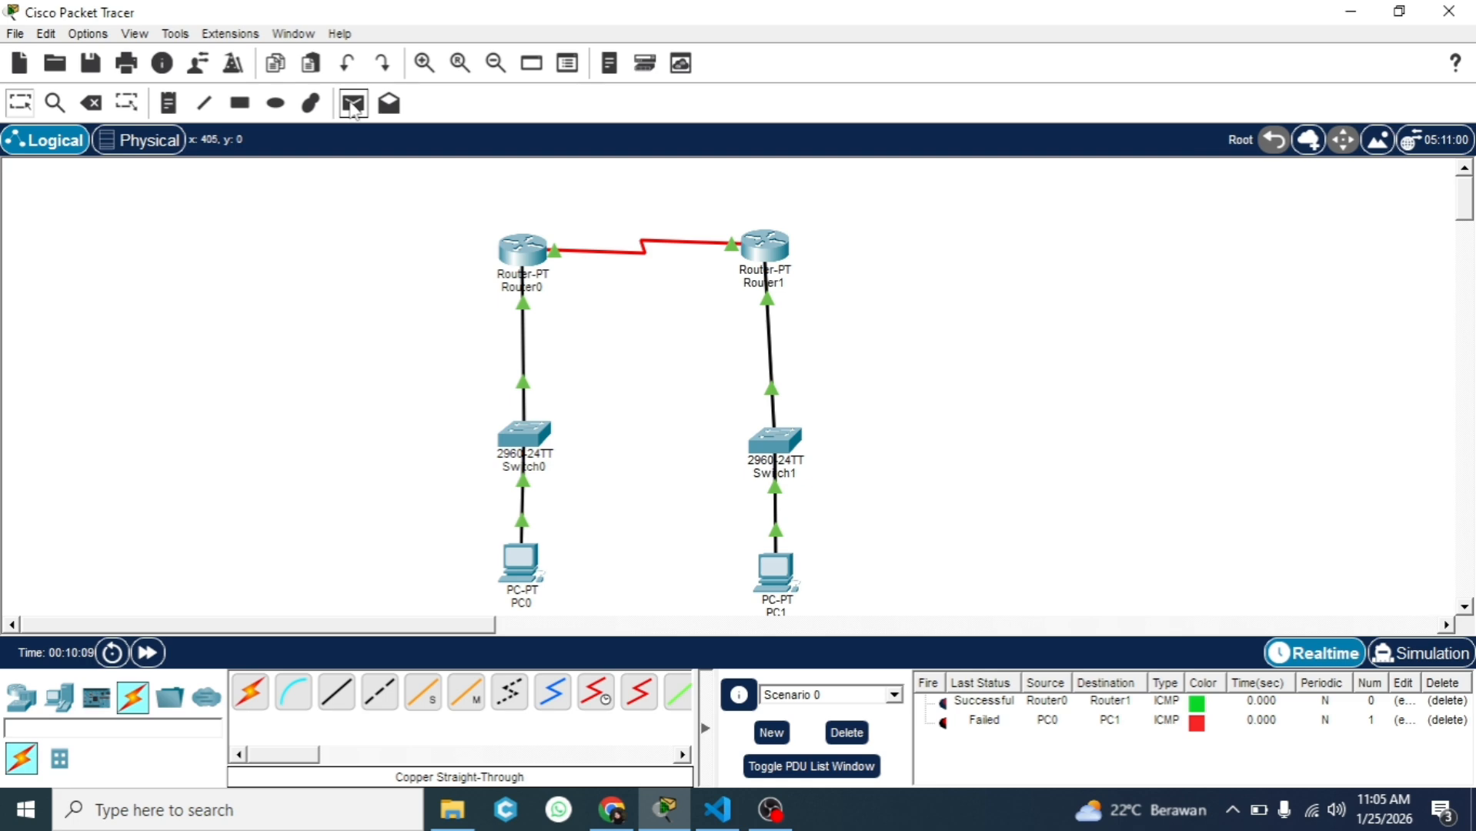
Test each local network with simple PDUs from Router0 to PC0 and from Router1 to PC1
left_click(354, 104)
left_click(522, 258)
left_click(514, 563)
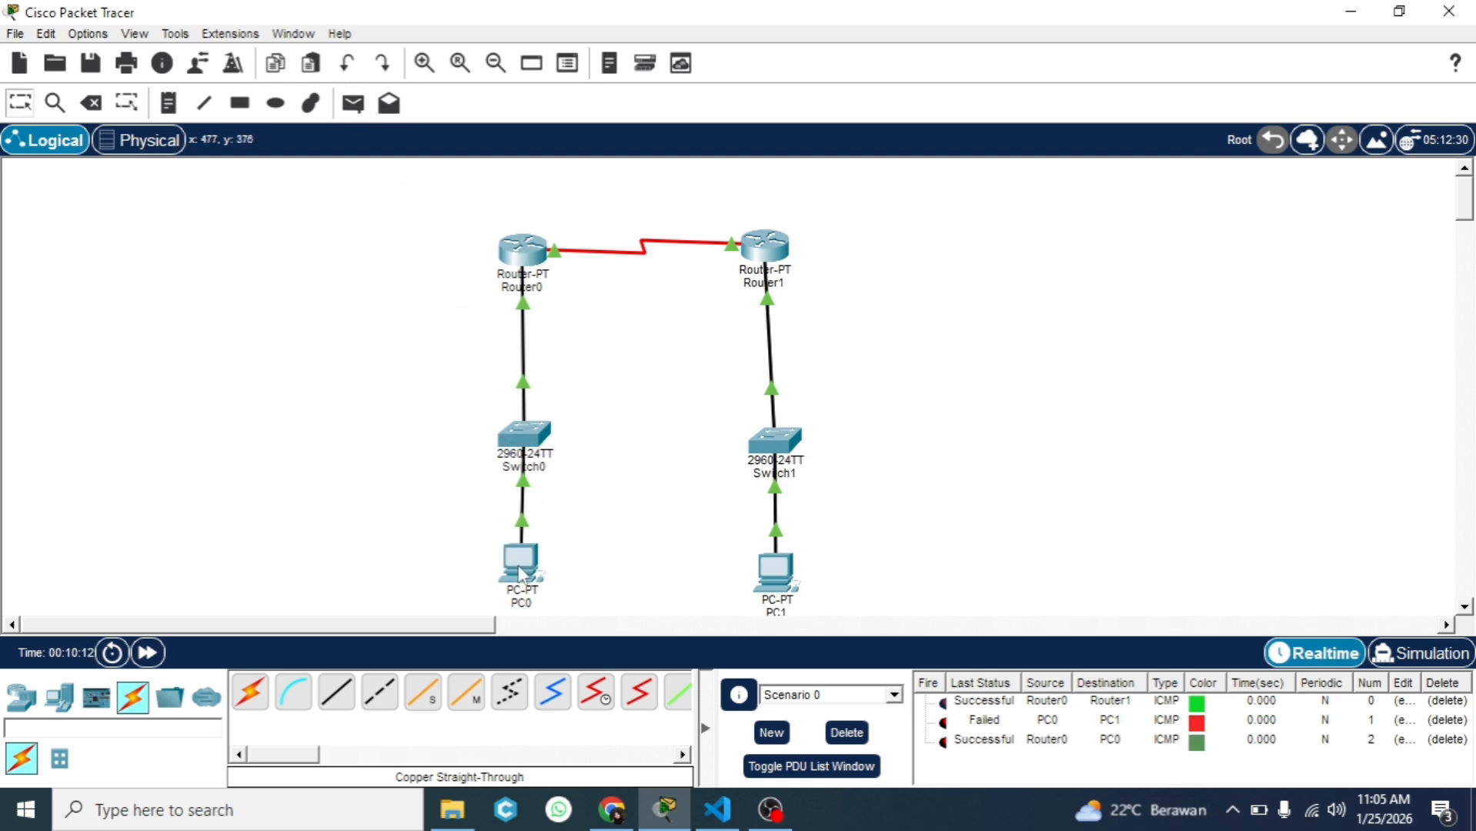
left_click(768, 262)
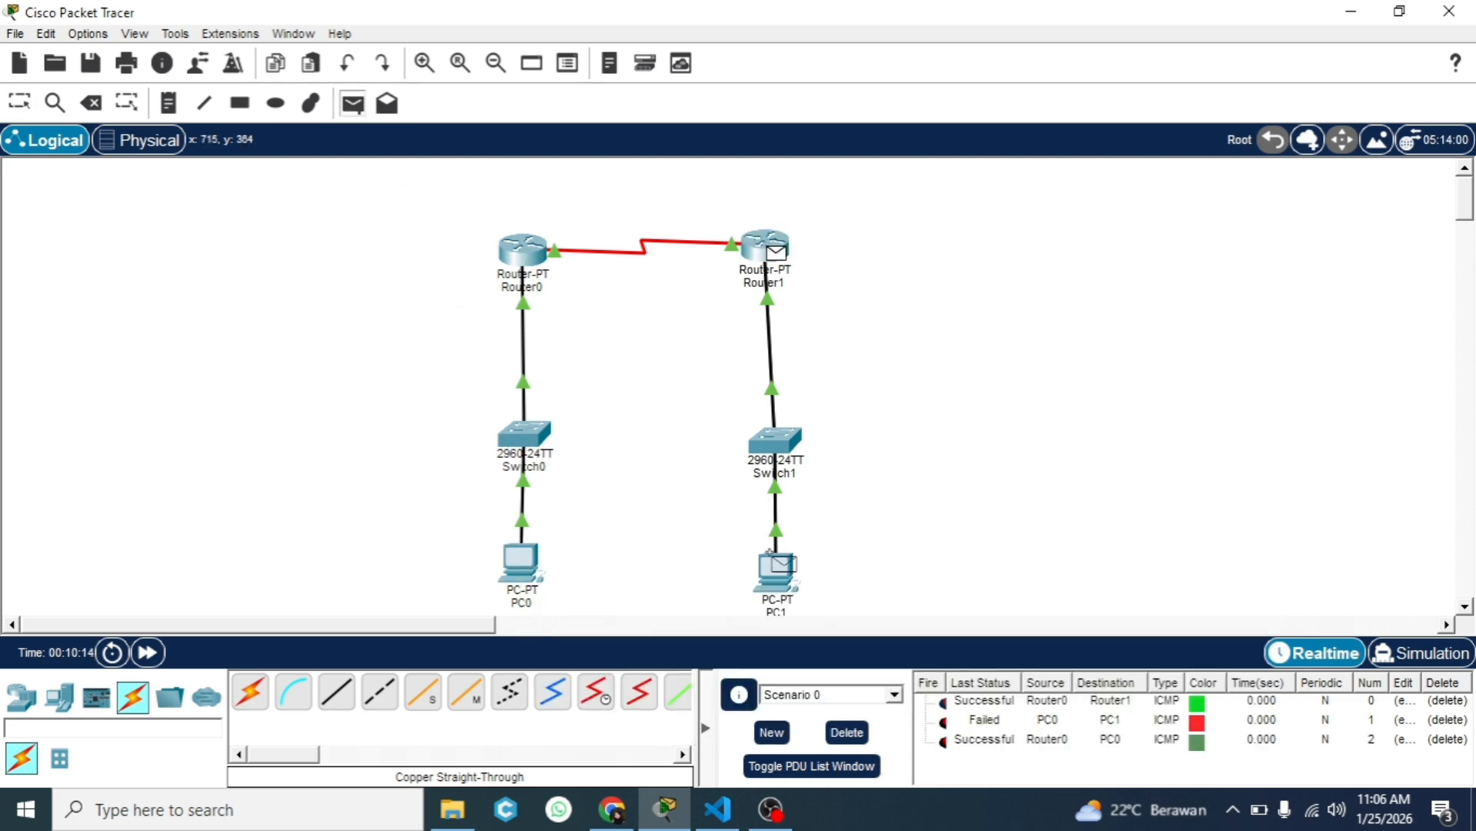
left_click(775, 568)
Test end-to-end connectivity in both directions with simple PDUs from PC0 to PC1 and from PC1 to PC0
left_click(353, 103)
left_click(538, 557)
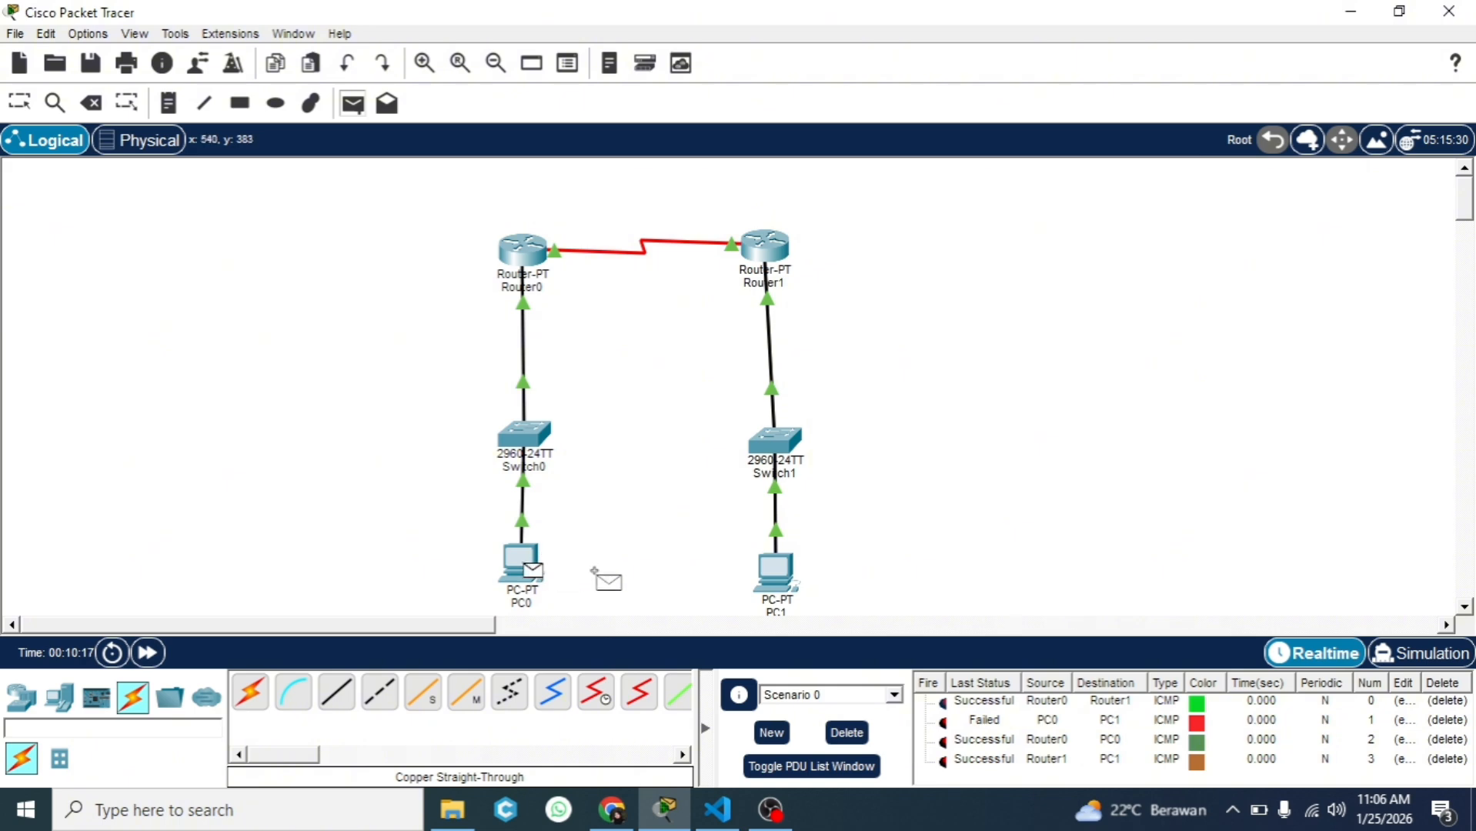
left_click(778, 569)
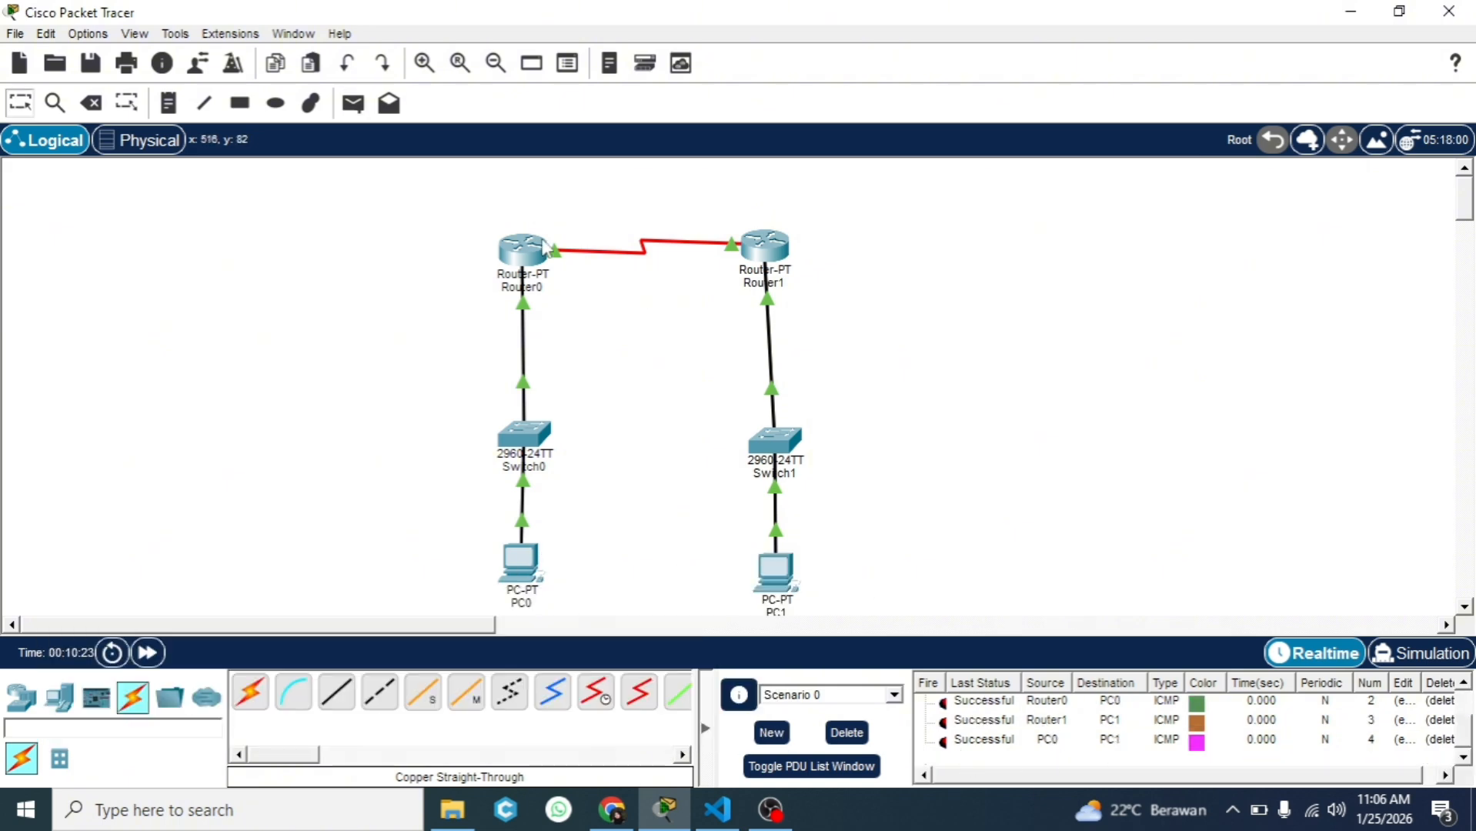
left_click(354, 103)
left_click(778, 569)
left_click(521, 562)
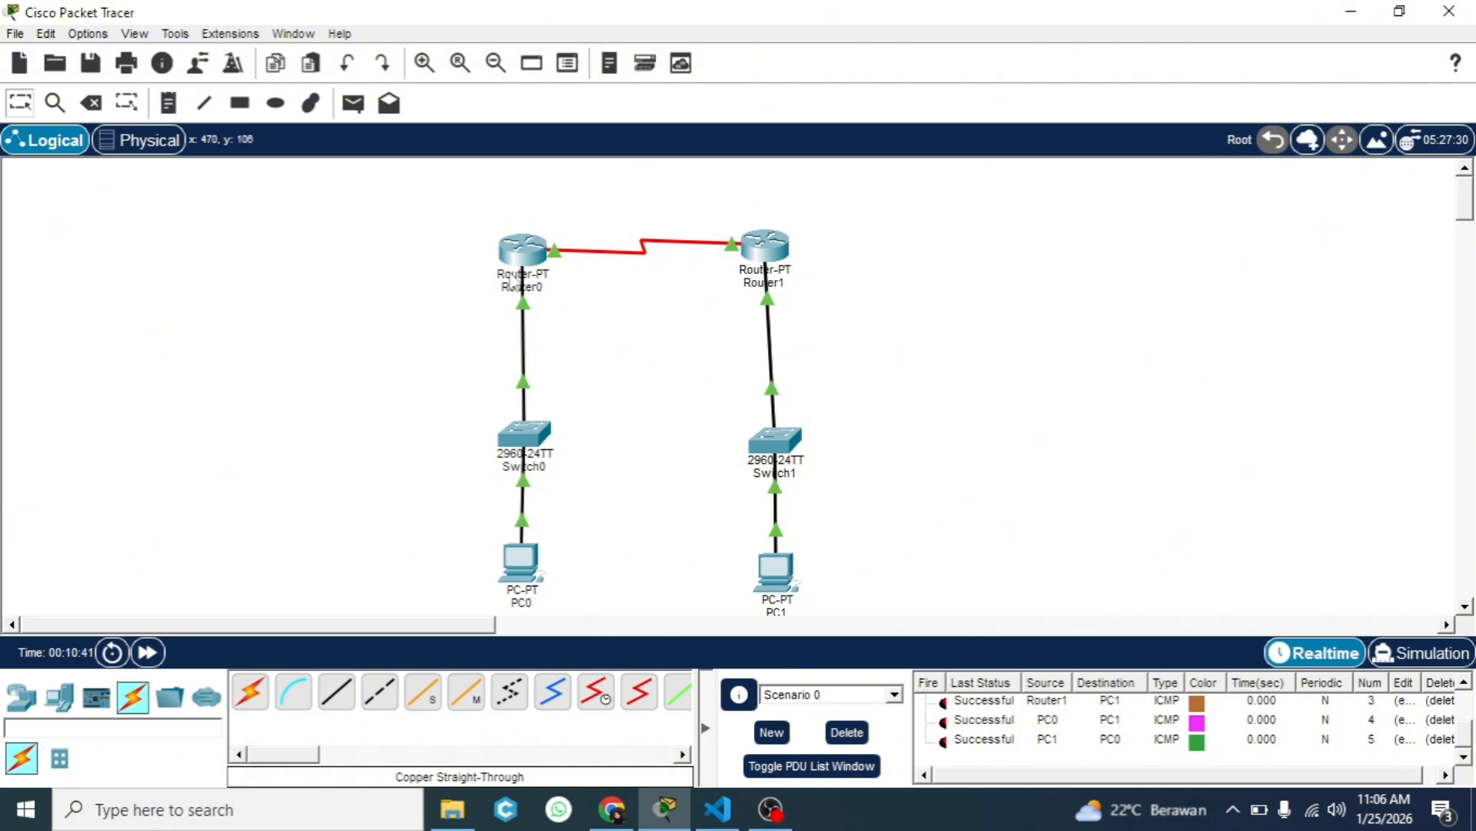
mouse_move(525, 574)
left_click(771, 810)
left_click(1294, 581)
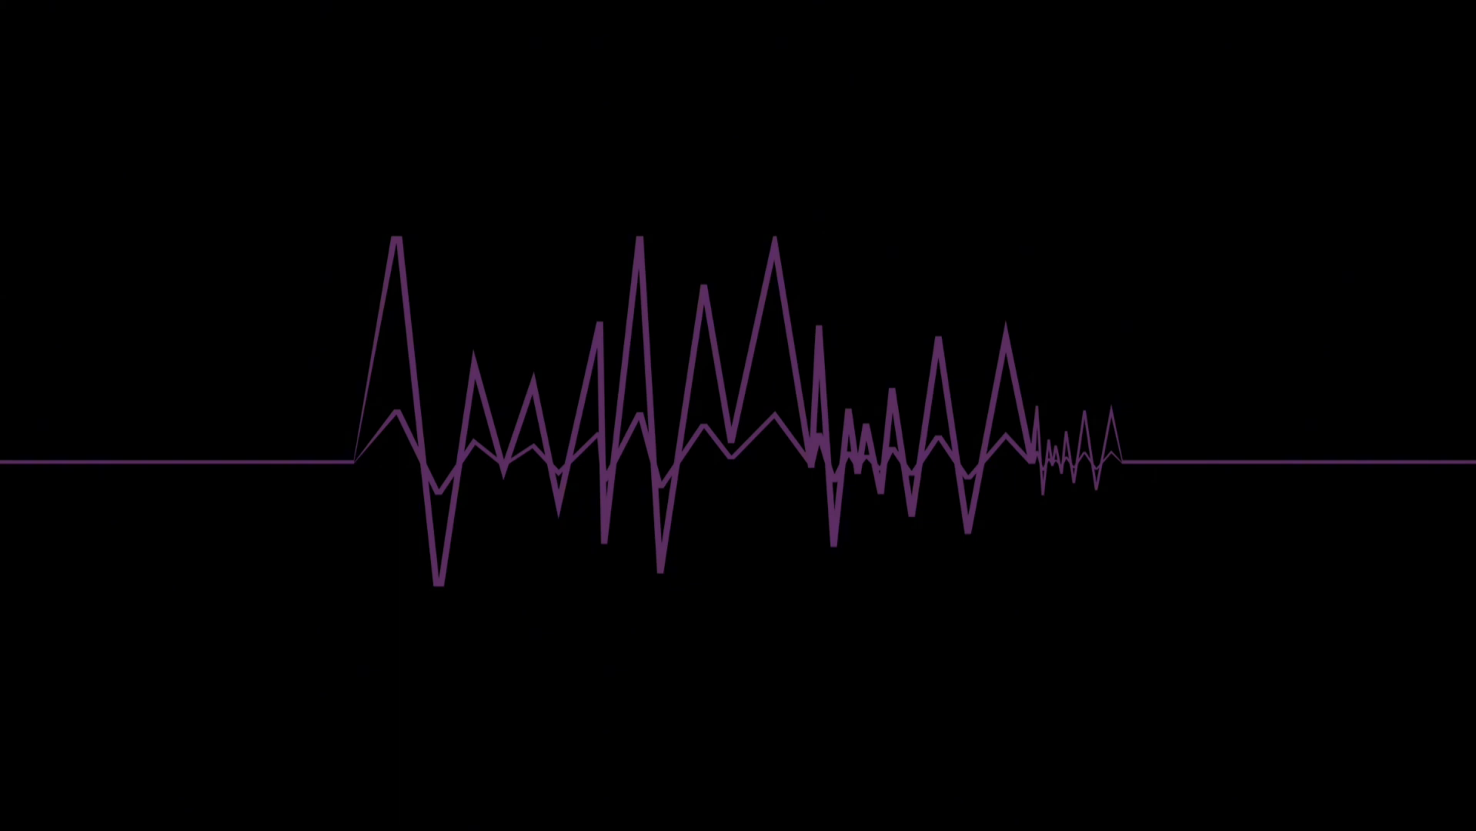